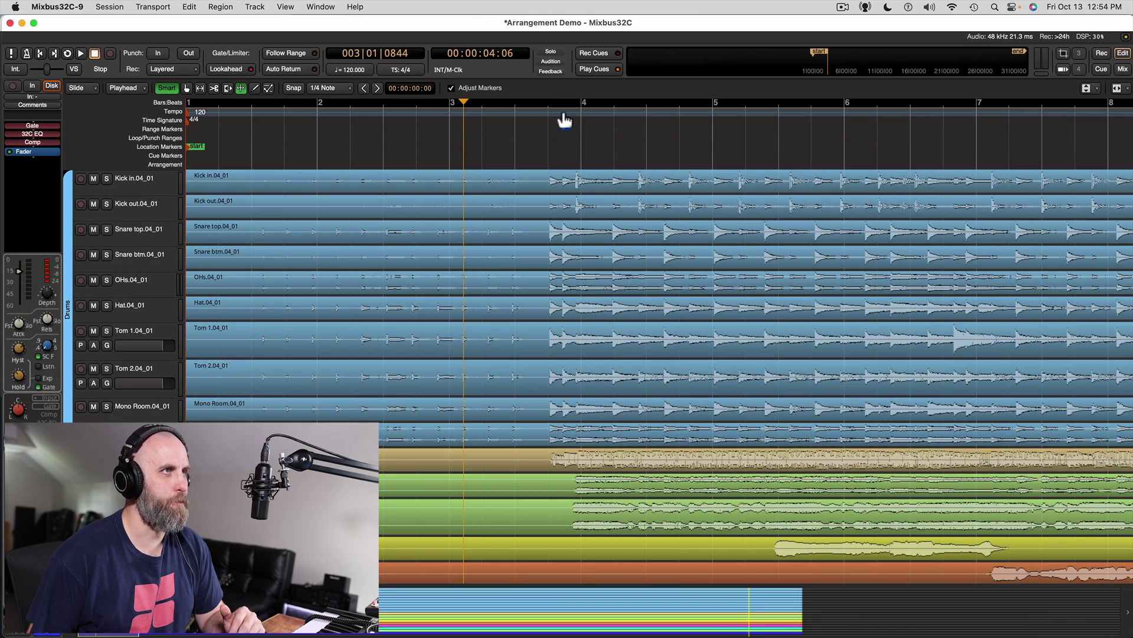
Add a 'Blues Jam' music-time marker where the drums enter, restarting bar 1 at 120 BPM 4/4.
right_click(560, 119)
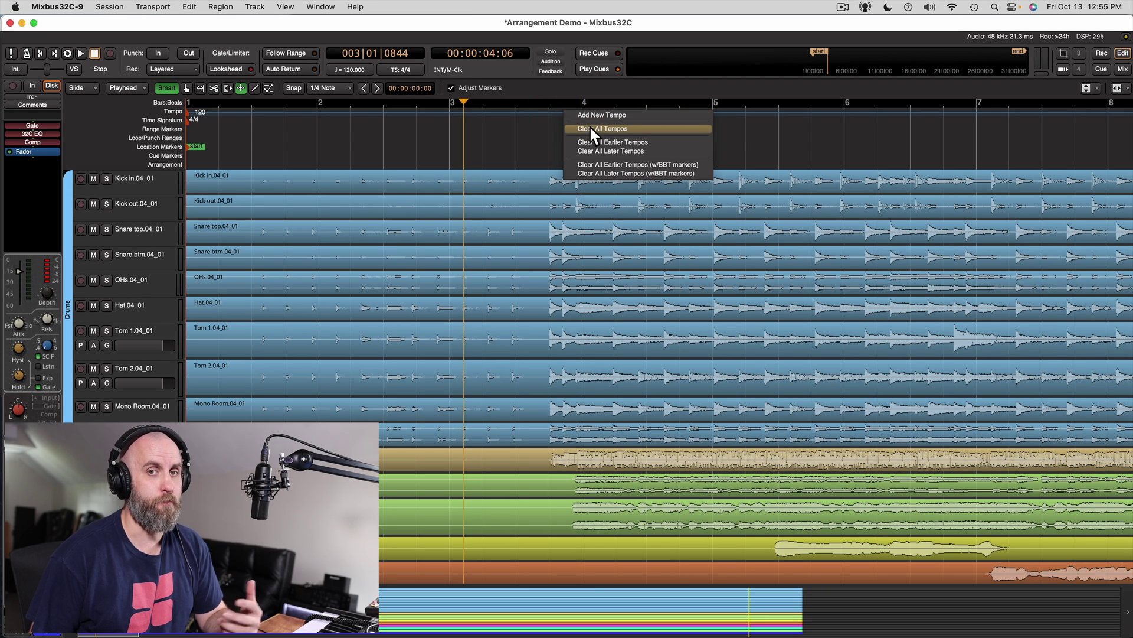
click(546, 141)
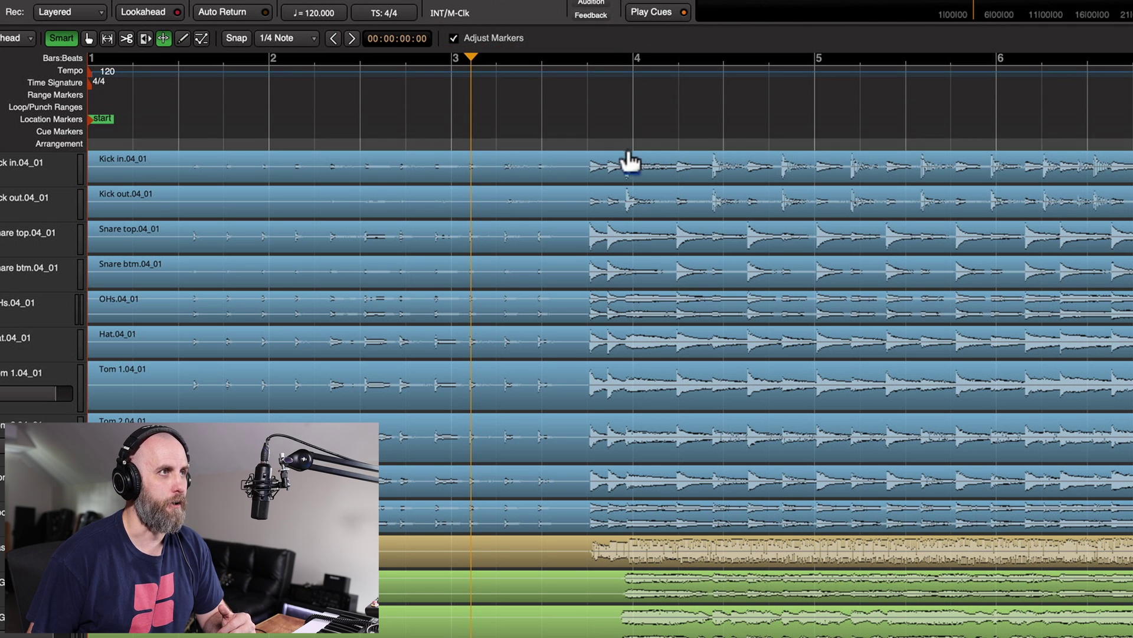
right_click(627, 60)
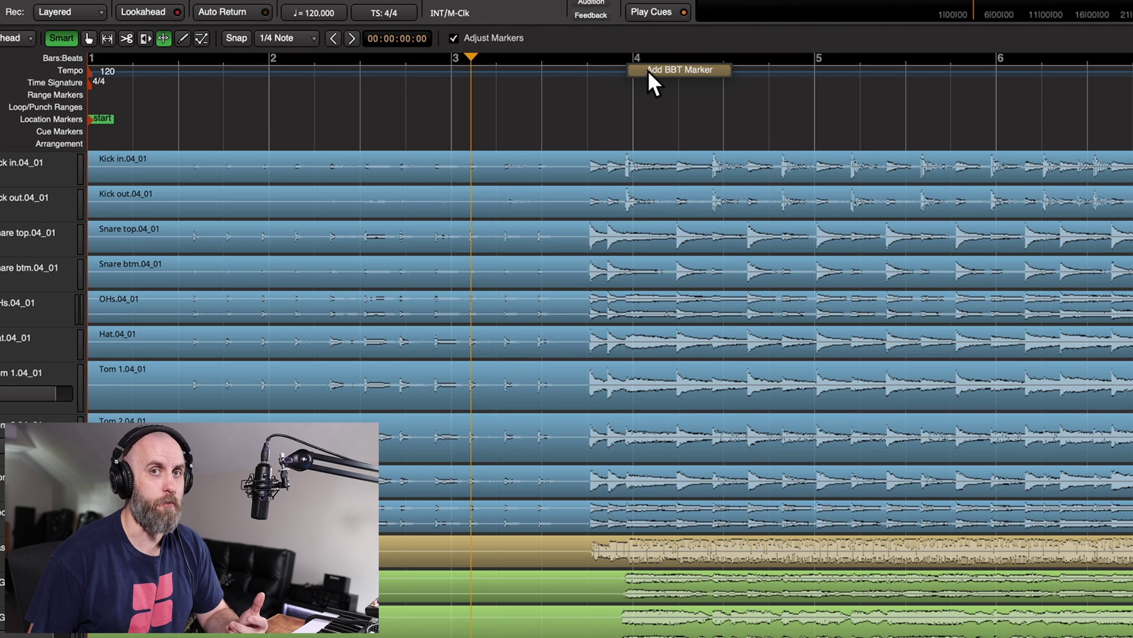
click(647, 69)
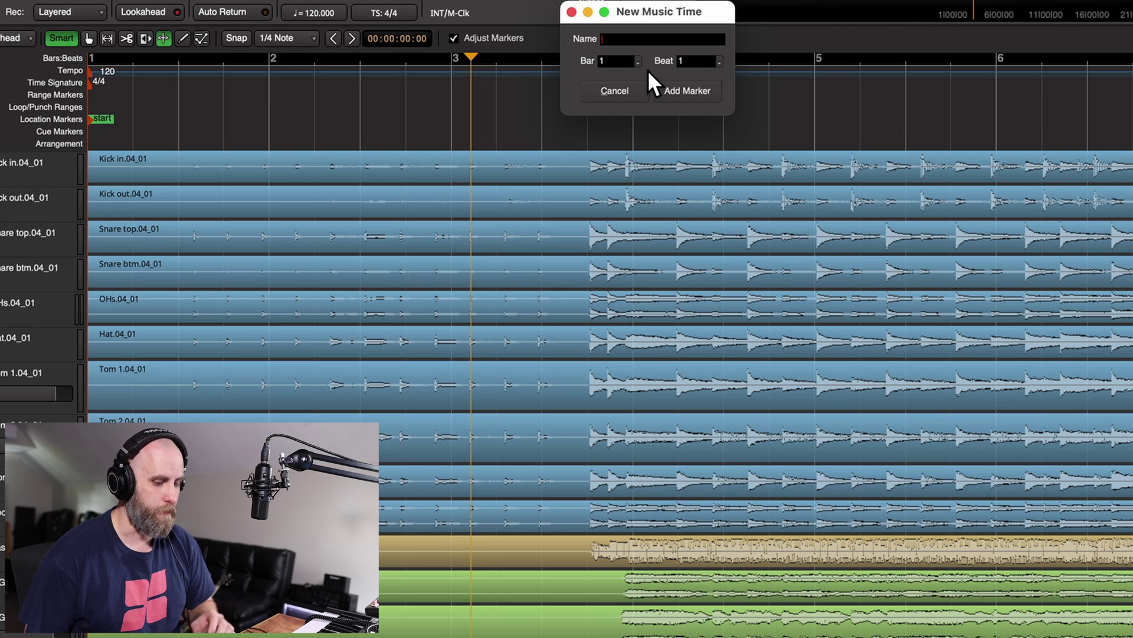
text(Blues Jam)
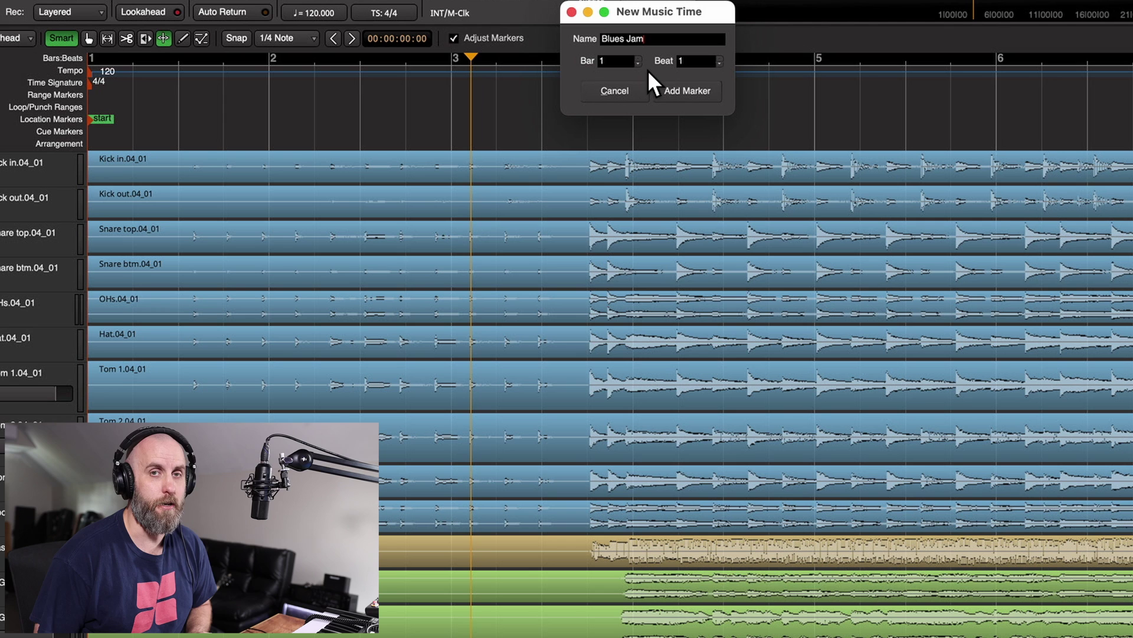
key(Return)
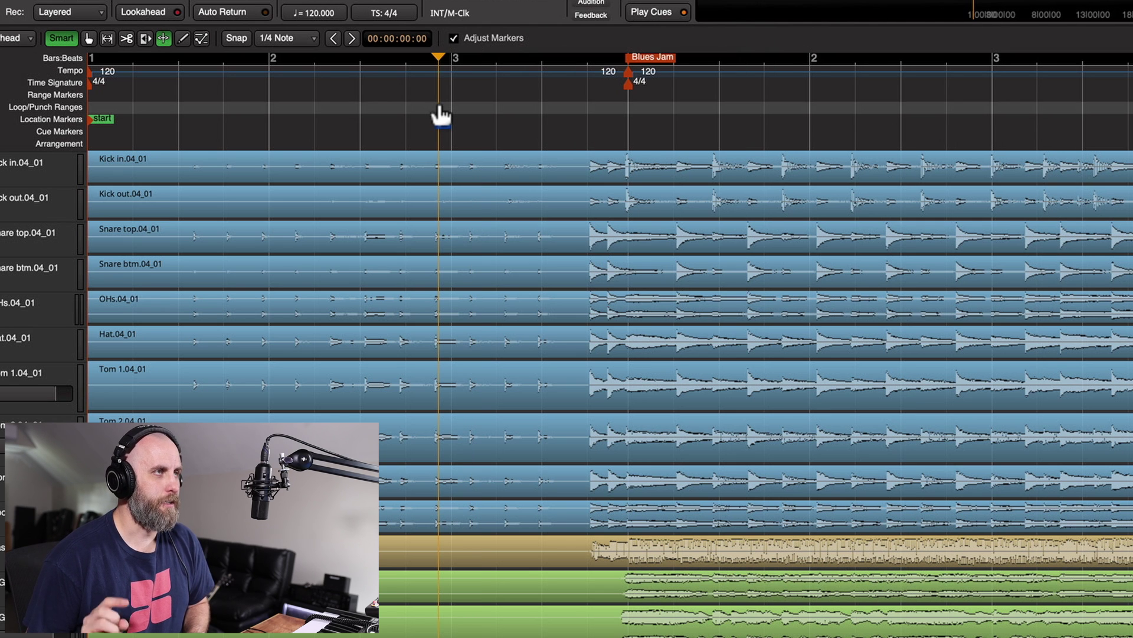
Audition the drum entry, zoom in, and drag the Blues Jam marker left onto the first kick.
click(439, 100)
key(space)
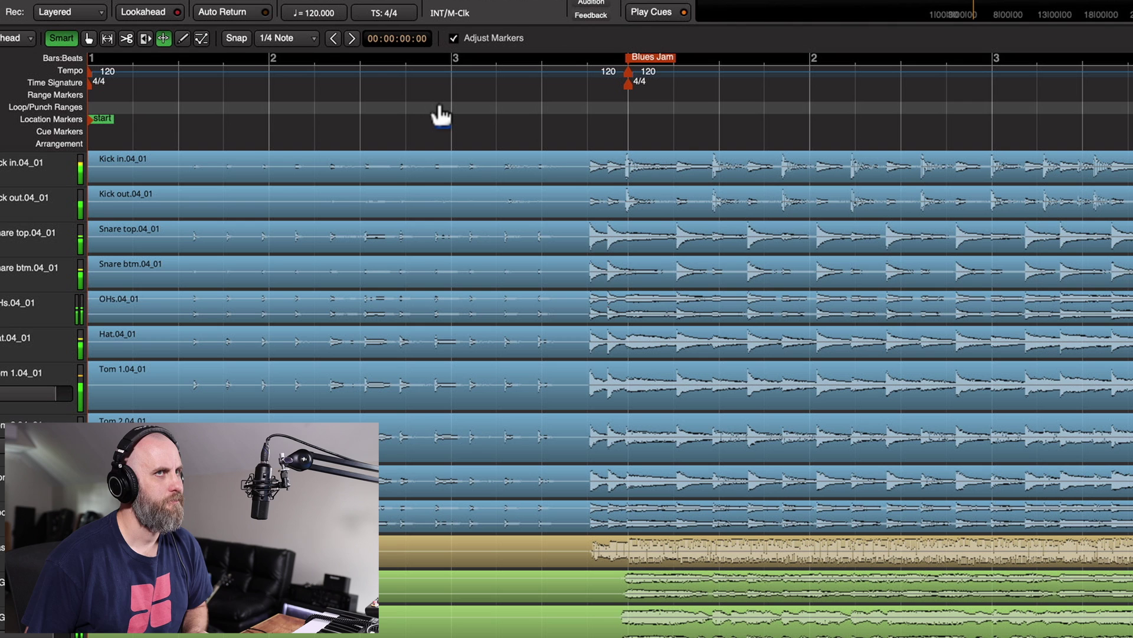
click(612, 115)
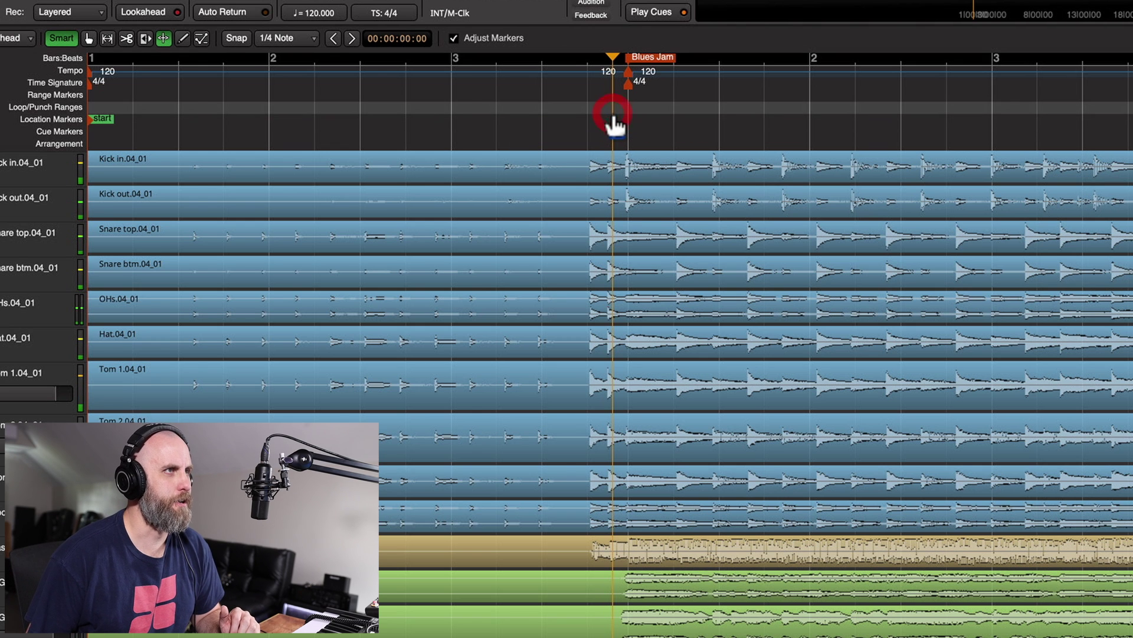
key(equal)
key(equal)
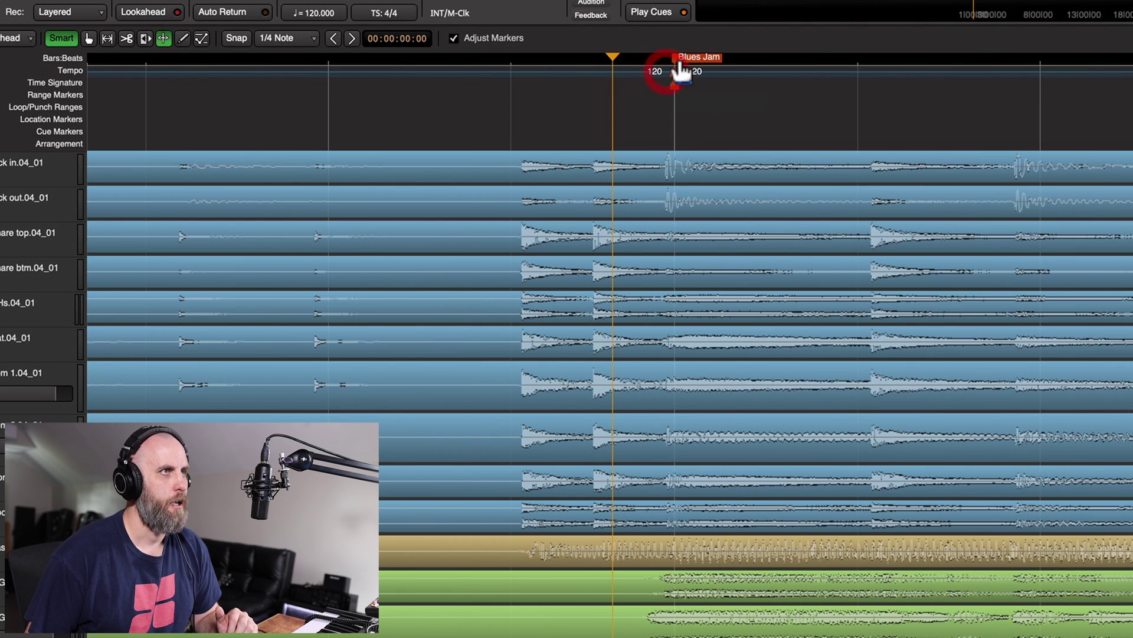
drag(680, 59, 619, 104)
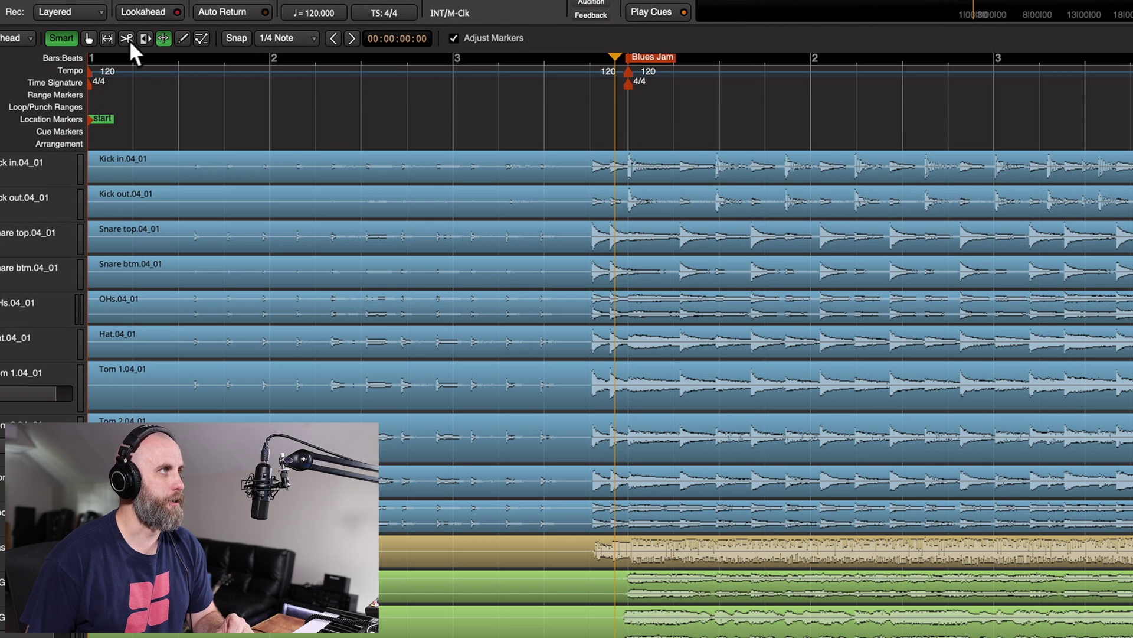
In Grid Mode, pin a tempo marker at bar 2 and stretch bar 1 to ramp 131.1 to 111.1.
click(87, 37)
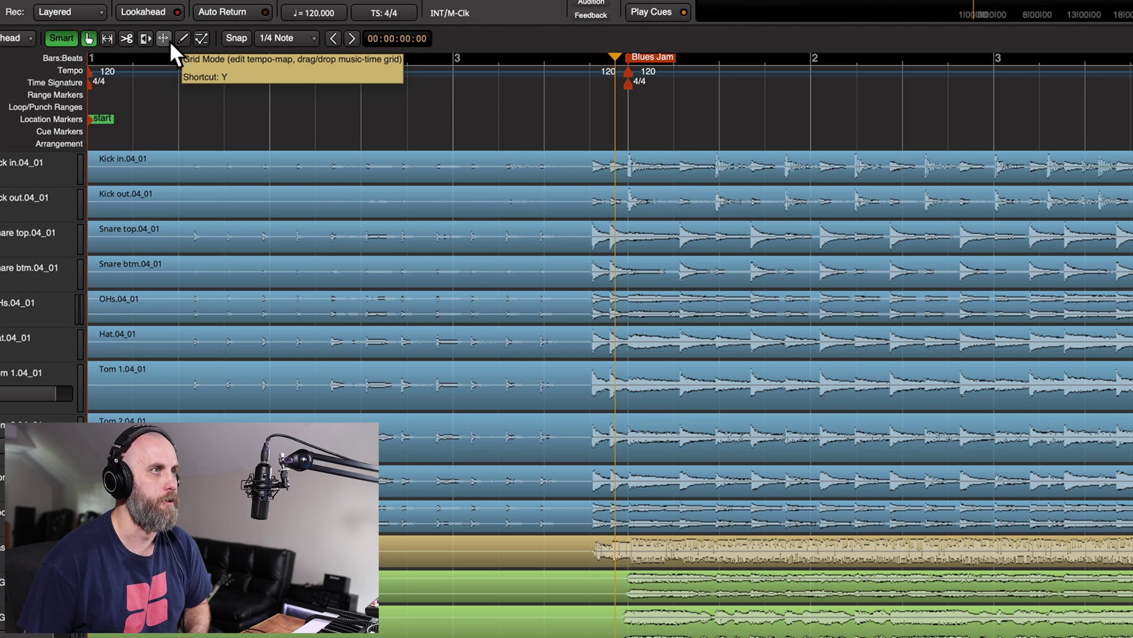
key(y)
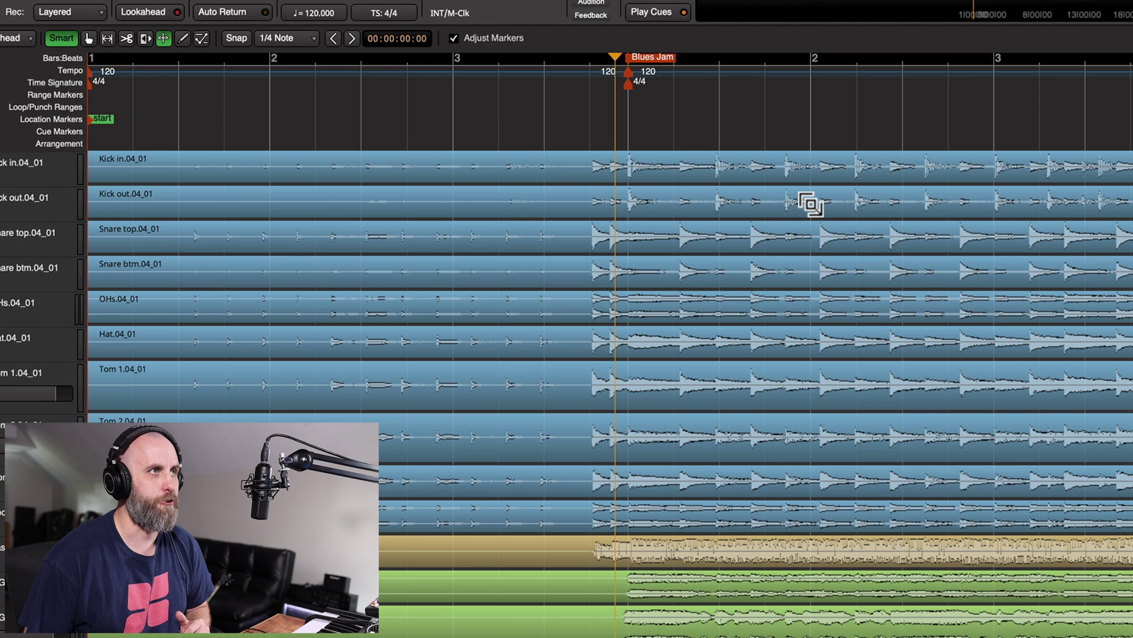
mouse_move(810, 203)
mouse_down()
mouse_move(789, 200)
mouse_move(820, 200)
mouse_move(772, 192)
mouse_move(804, 197)
mouse_up()
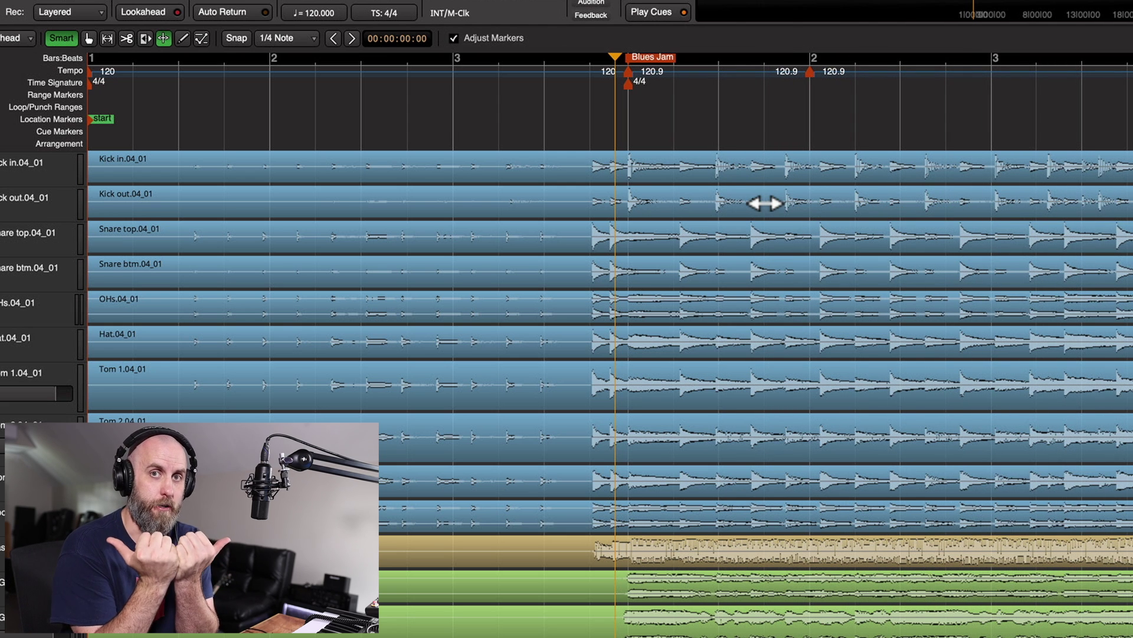
drag(764, 203, 807, 203)
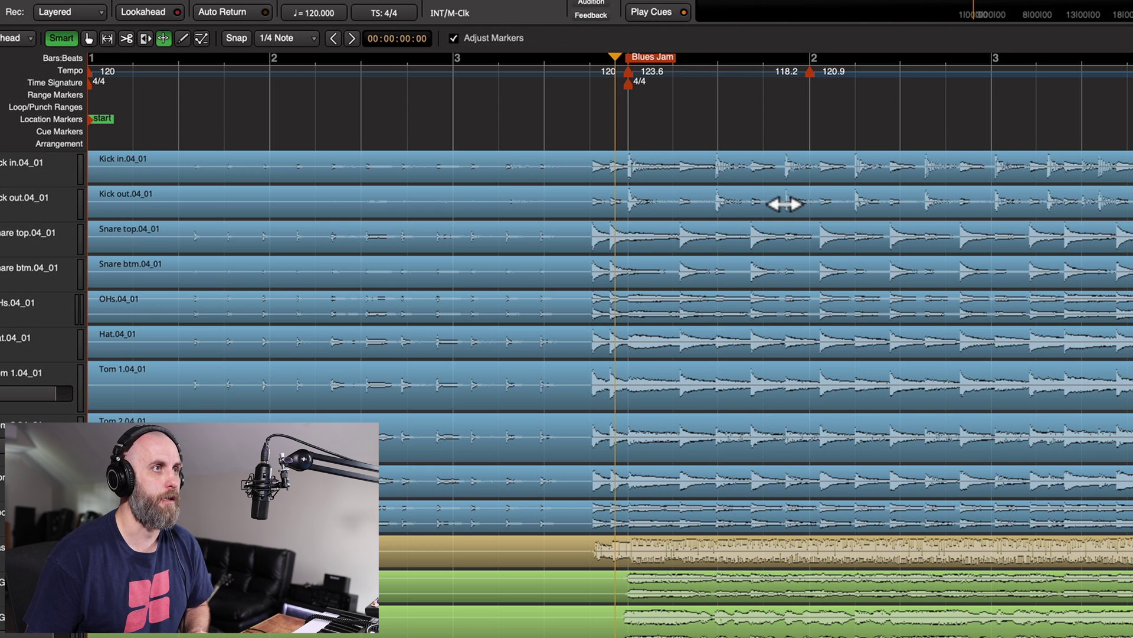
drag(757, 209, 709, 195)
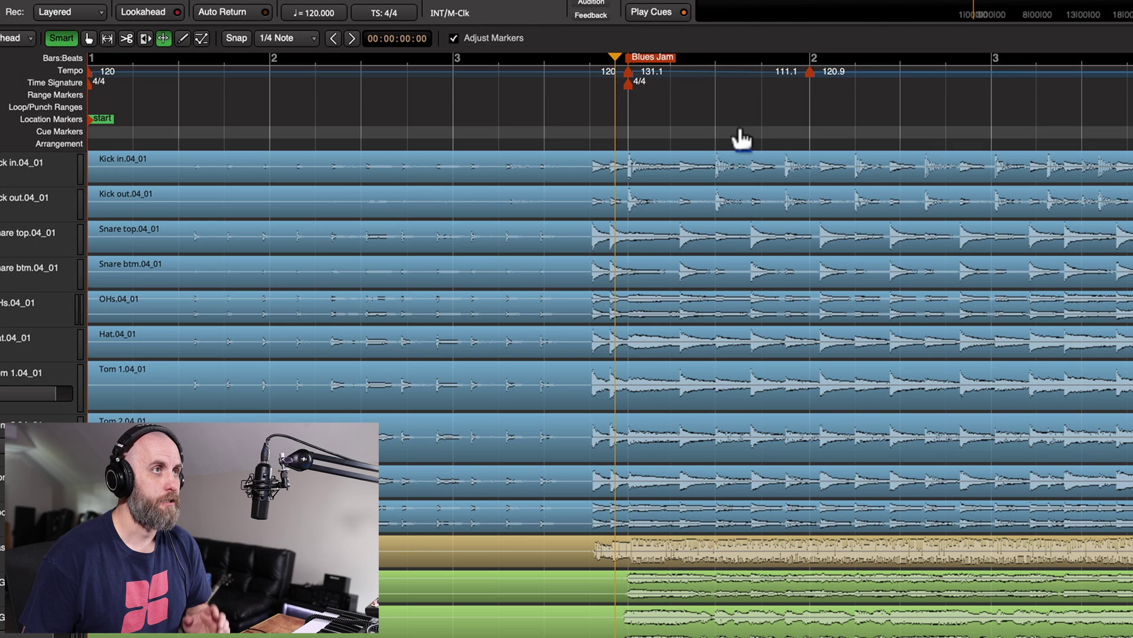
Refine bar 1 against the kick to a steady 139.5 BPM up to bar 2, replaying to check.
click(604, 123)
key(space)
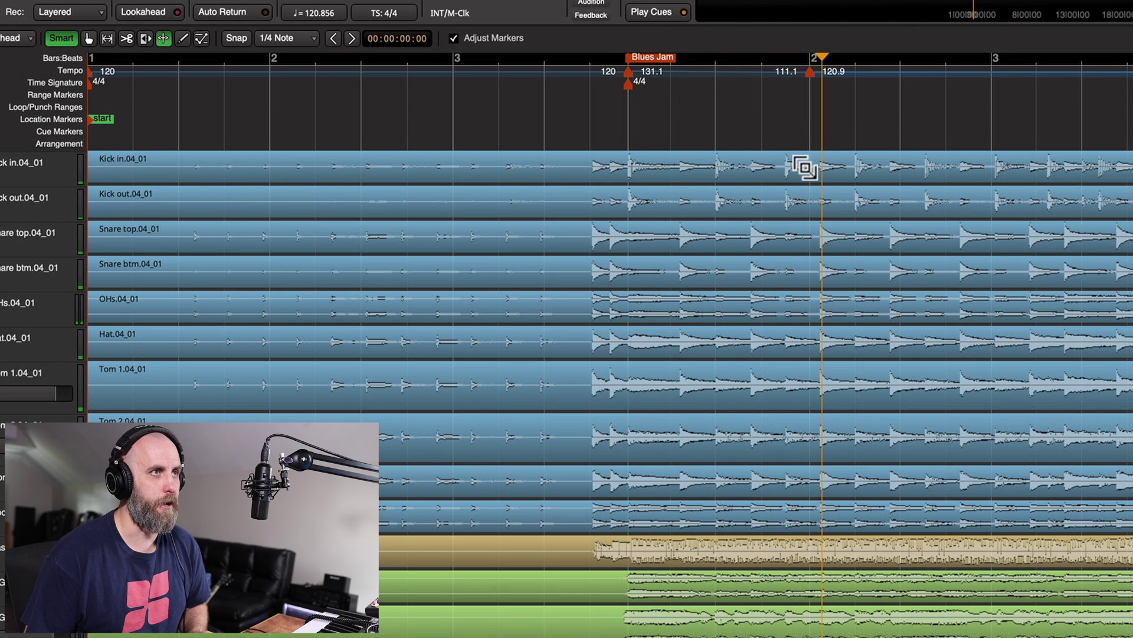
drag(809, 171, 725, 159)
click(783, 118)
scroll(783, 119, up, 4)
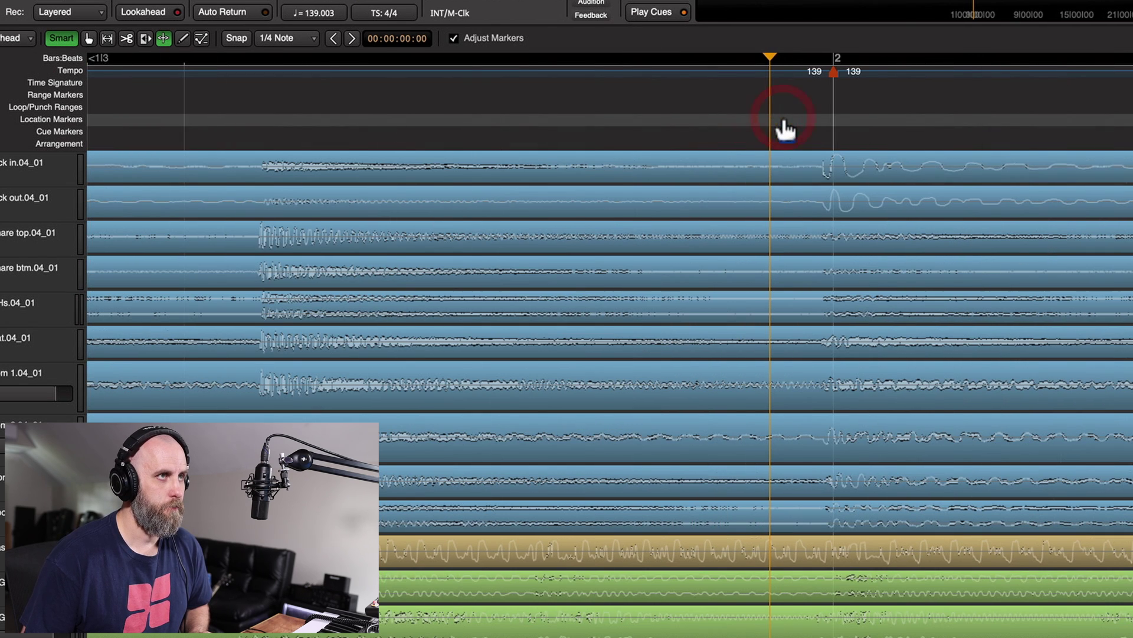
drag(833, 175, 801, 187)
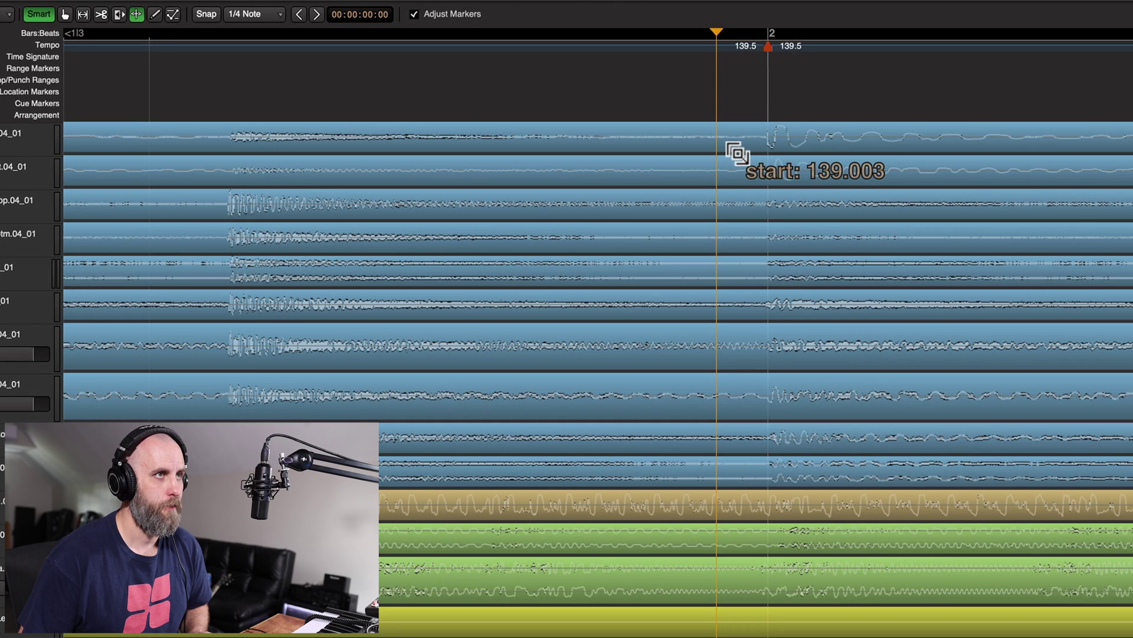
drag(737, 153, 735, 147)
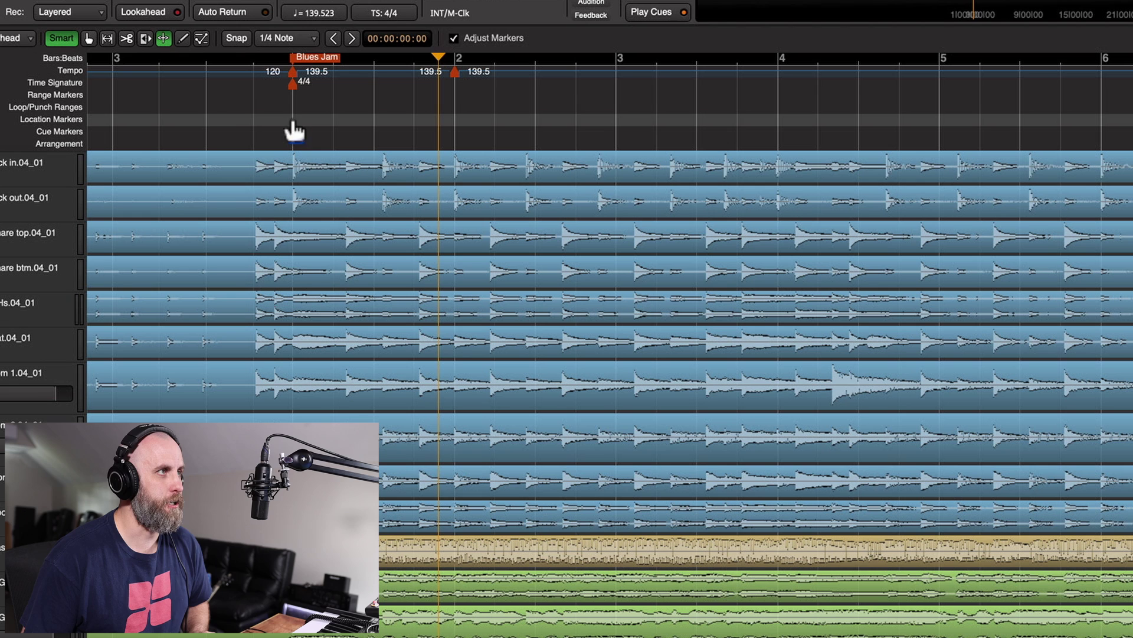
click(236, 121)
click(267, 121)
key(space)
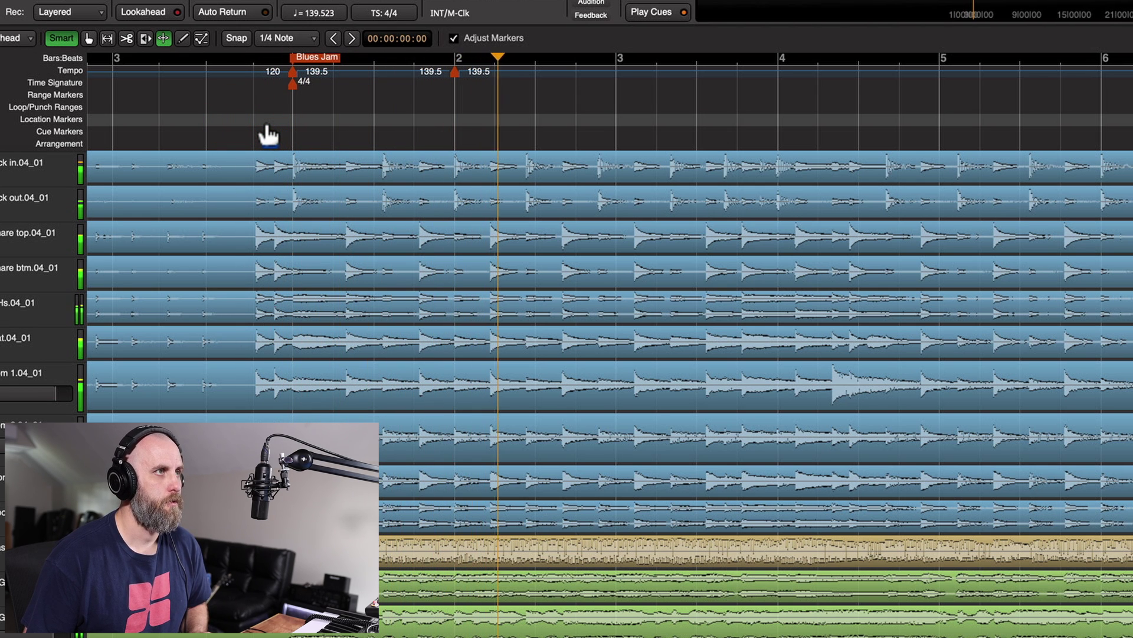
Add tempo markers at bars 3, 4 and 5 on the drum hits, around 155.7–158.3 BPM.
key(space)
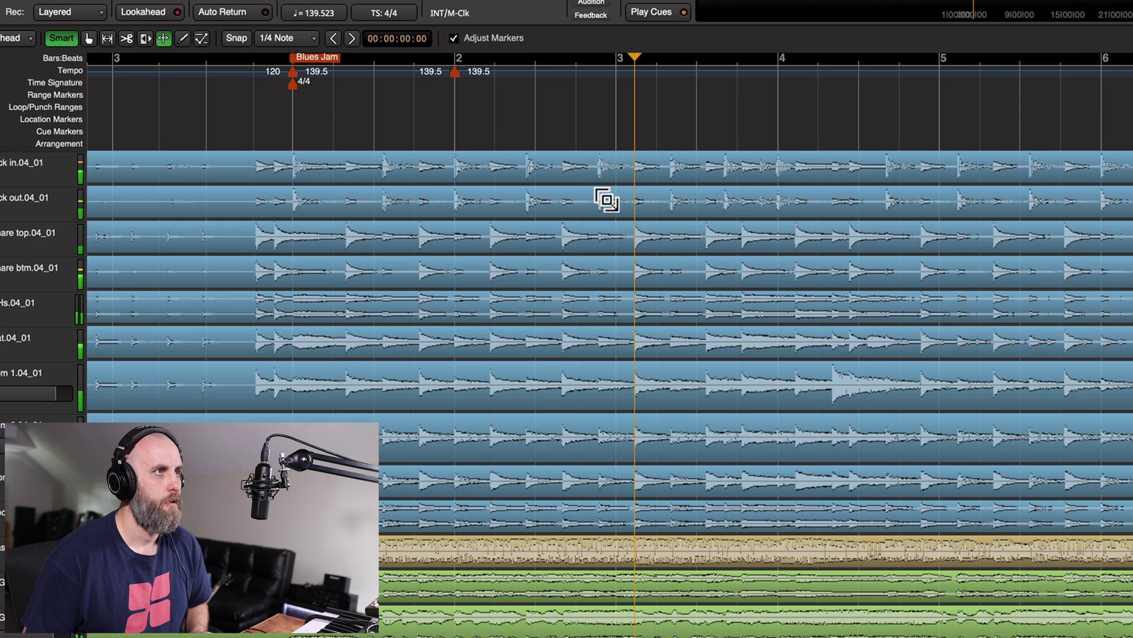
mouse_move(606, 200)
mouse_down()
mouse_move(567, 172)
mouse_move(536, 172)
mouse_up()
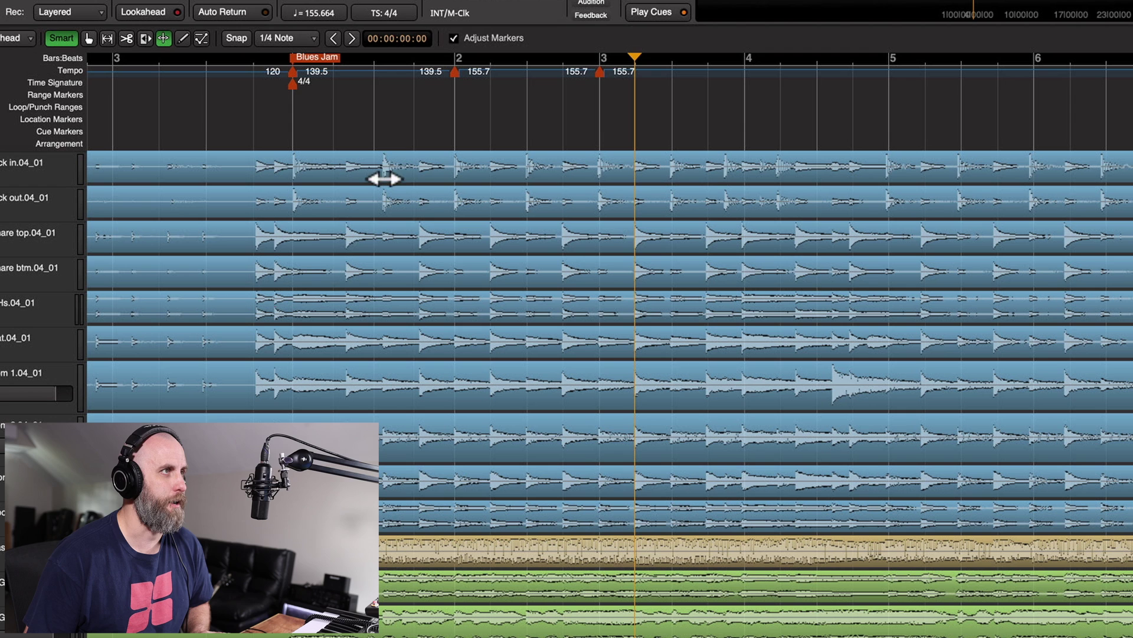
drag(372, 173, 342, 173)
click(501, 123)
key(space)
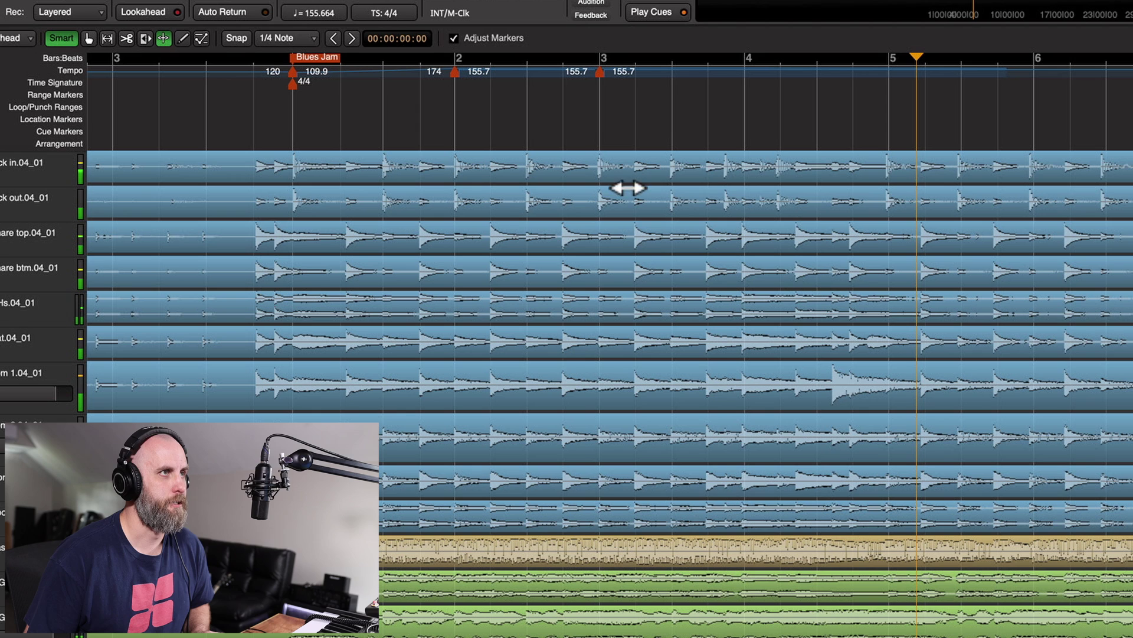
drag(744, 182, 734, 183)
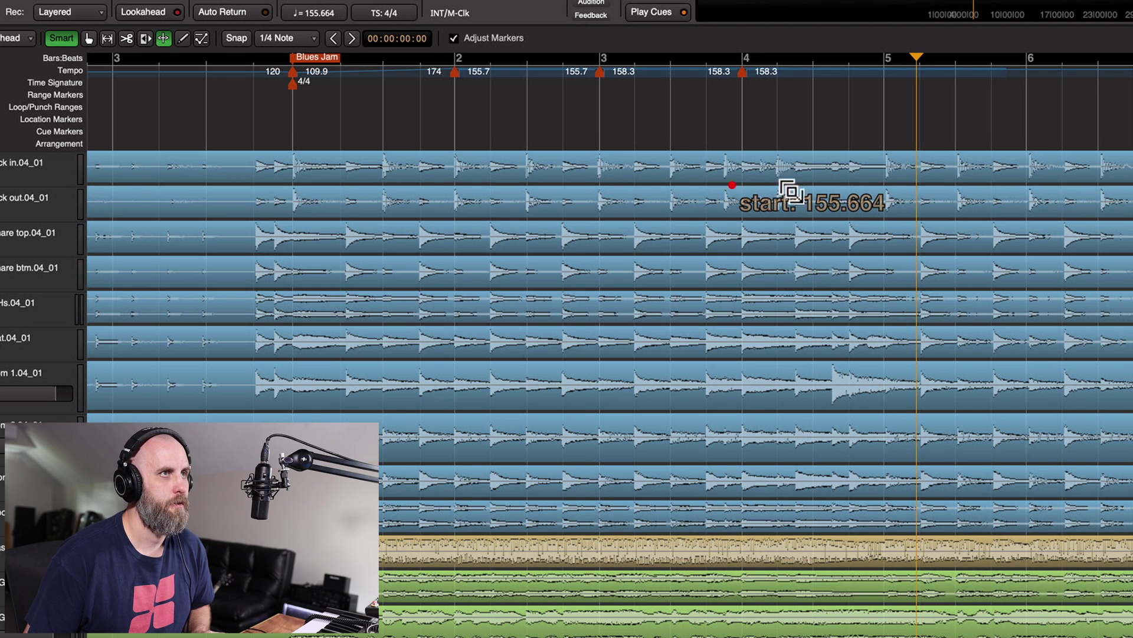
drag(891, 207, 892, 208)
click(574, 127)
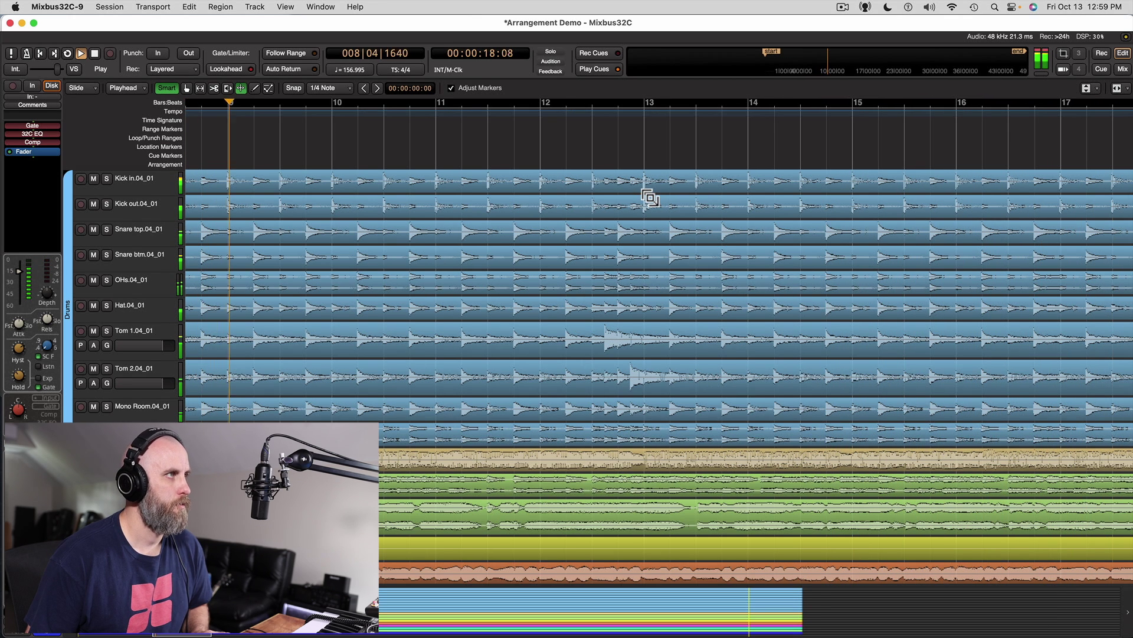
Add a tempo point at bar 9 aligned to the drums and play from bar 8 to check.
key(space)
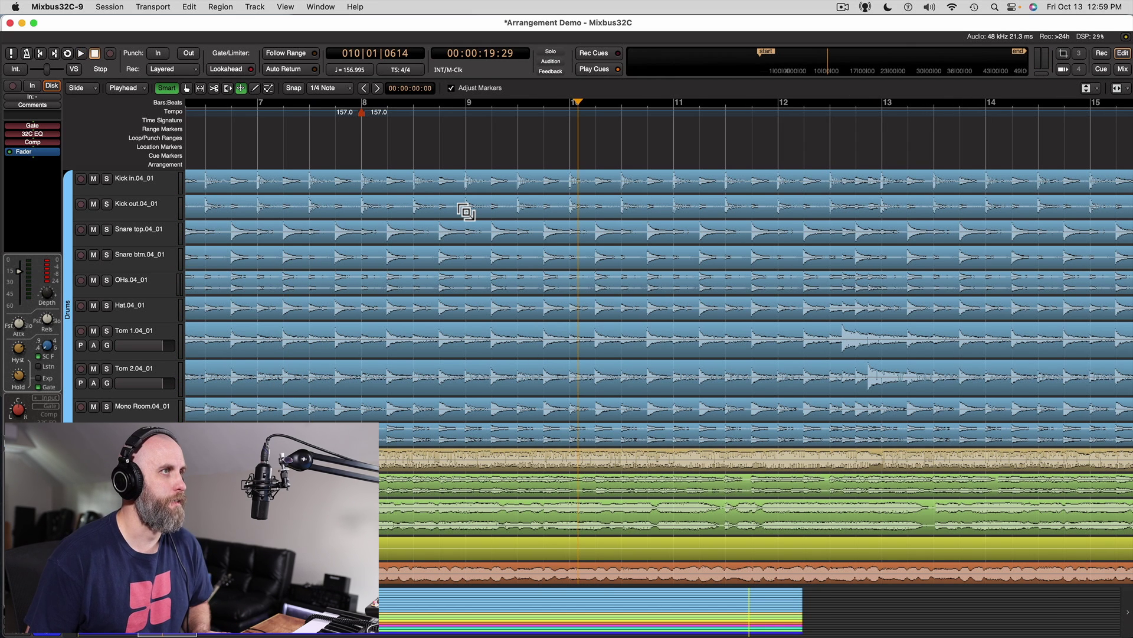
drag(467, 211, 463, 211)
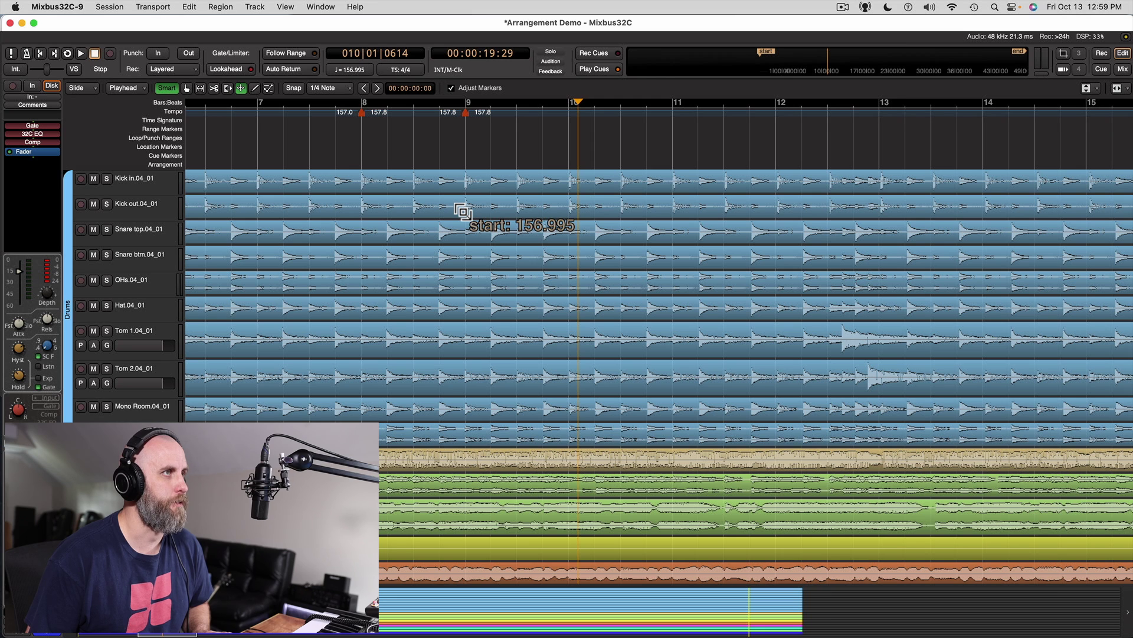
click(362, 118)
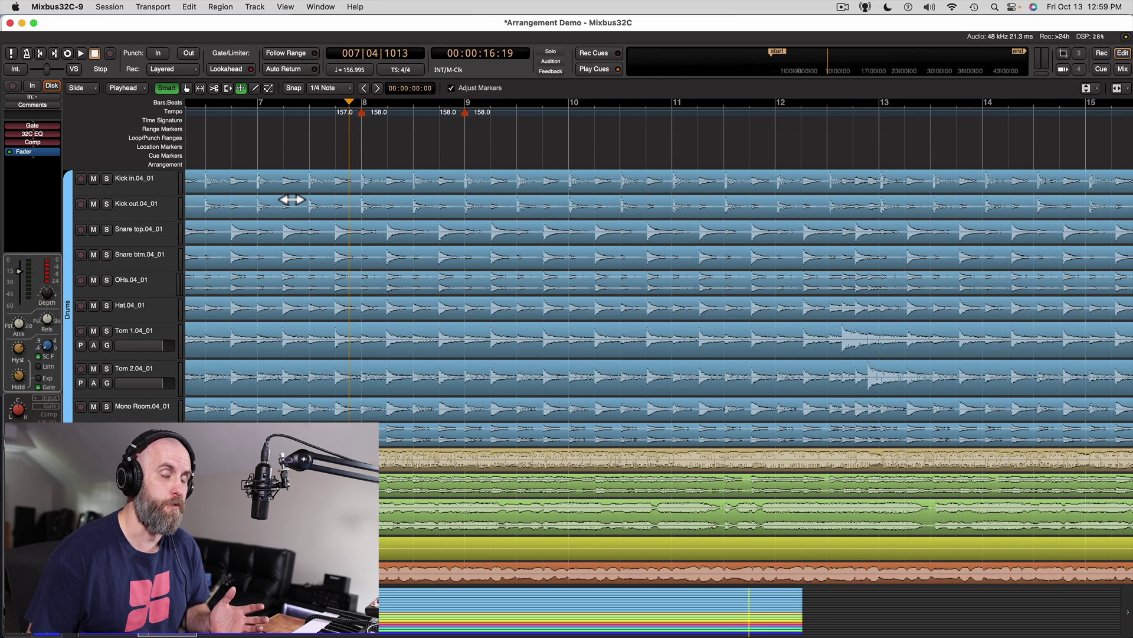
key(space)
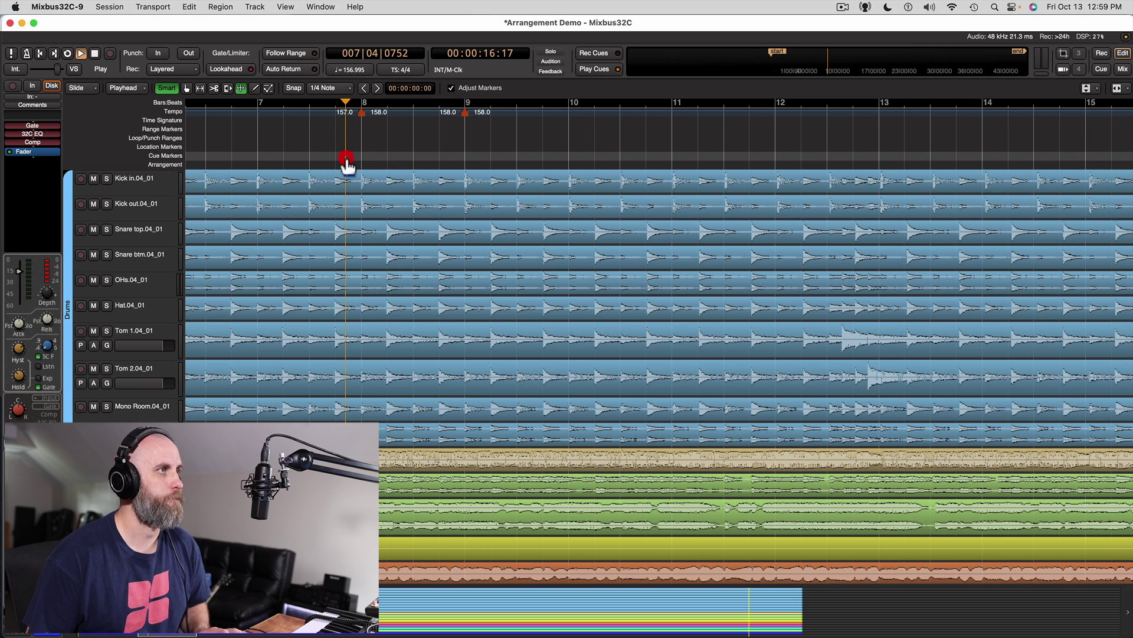
click(347, 165)
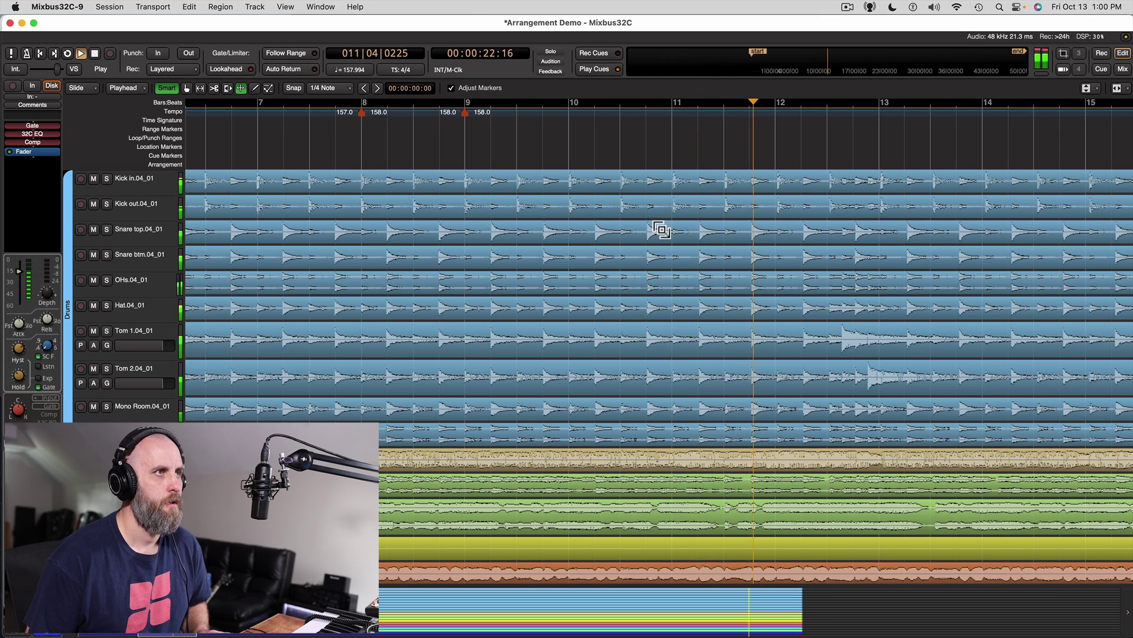
key(space)
Warp the grid so bars 10 and 12 land on the drum hits, then replay from bar 9.
click(675, 154)
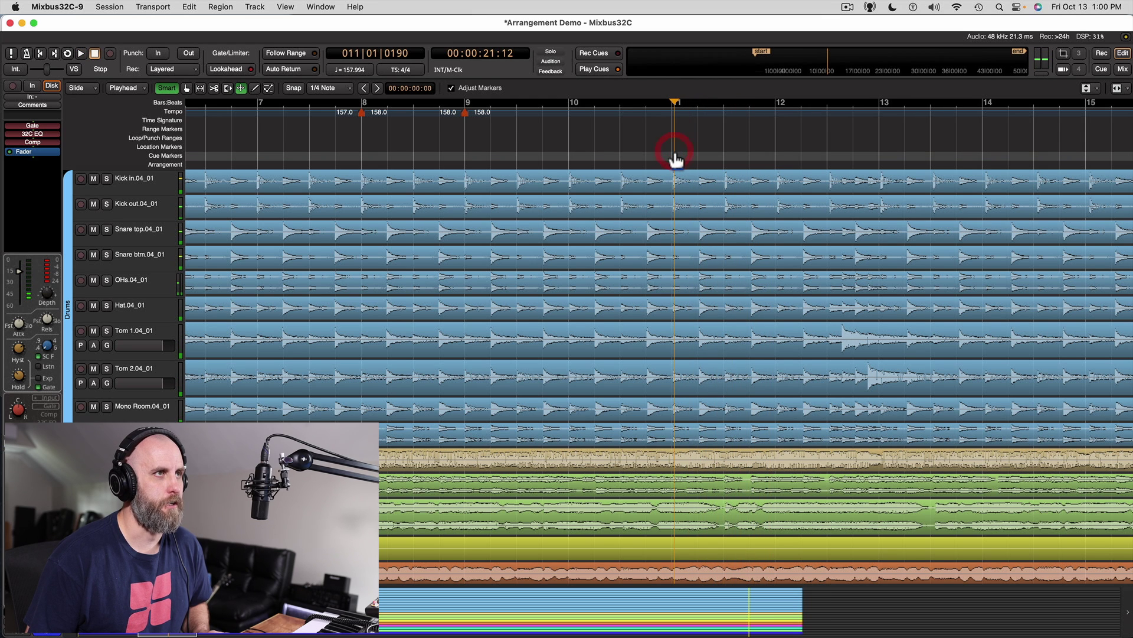
key(=)
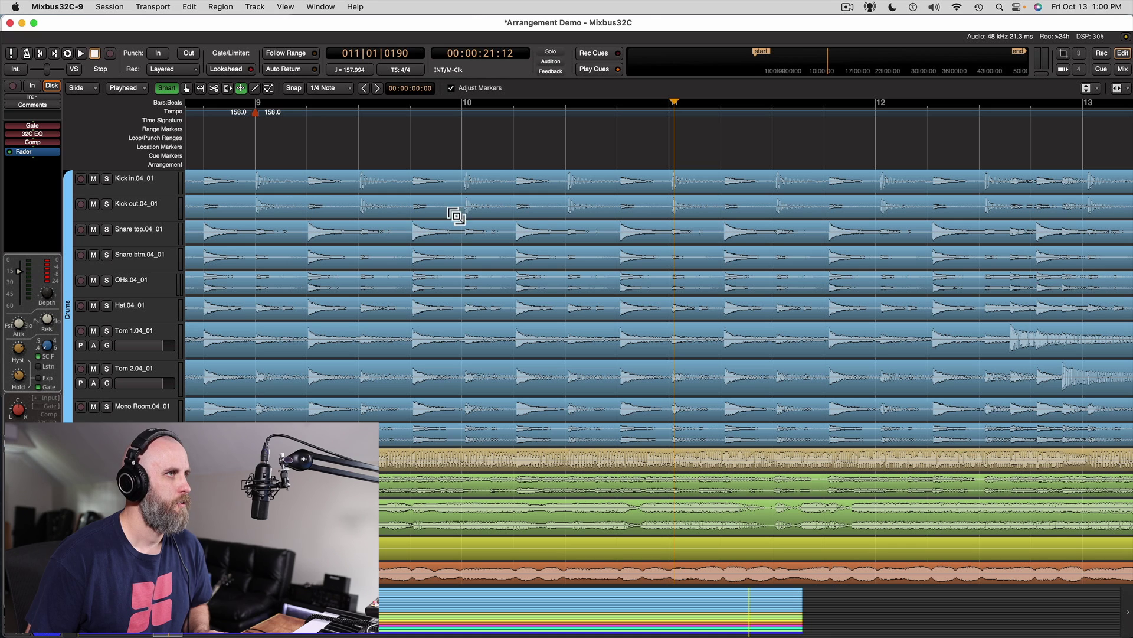
drag(462, 215, 471, 215)
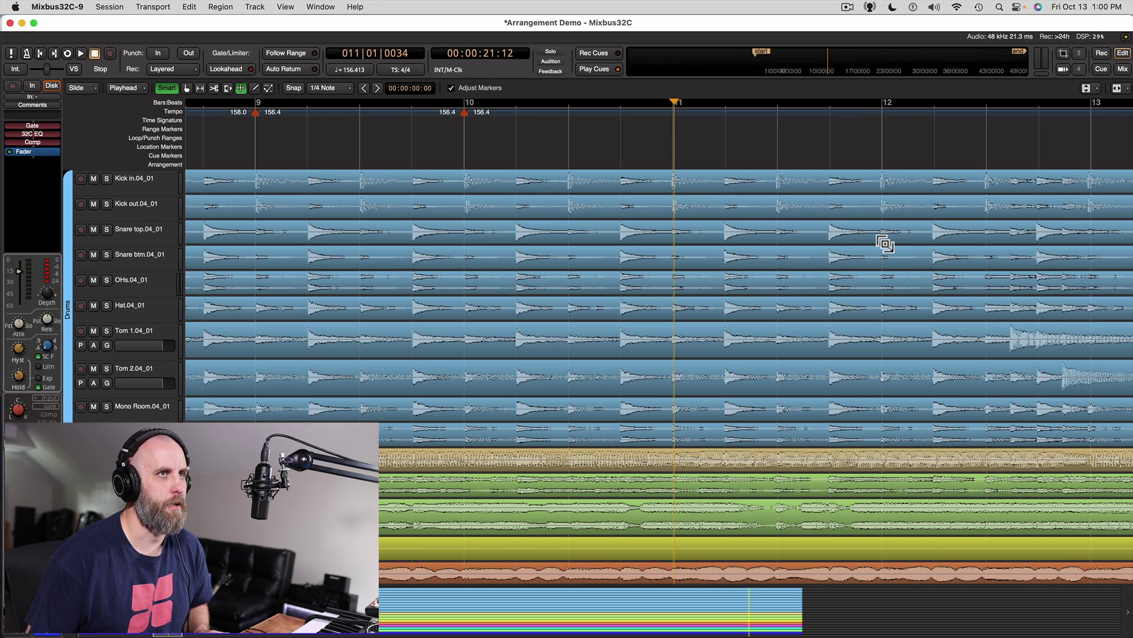
drag(885, 243, 834, 228)
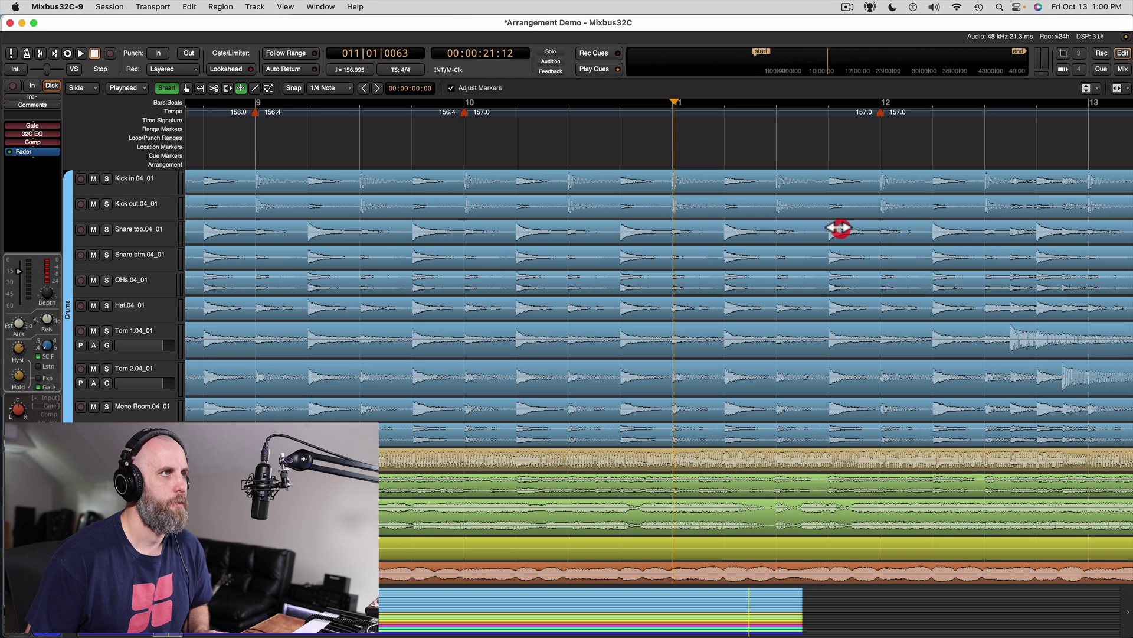
click(424, 141)
key(space)
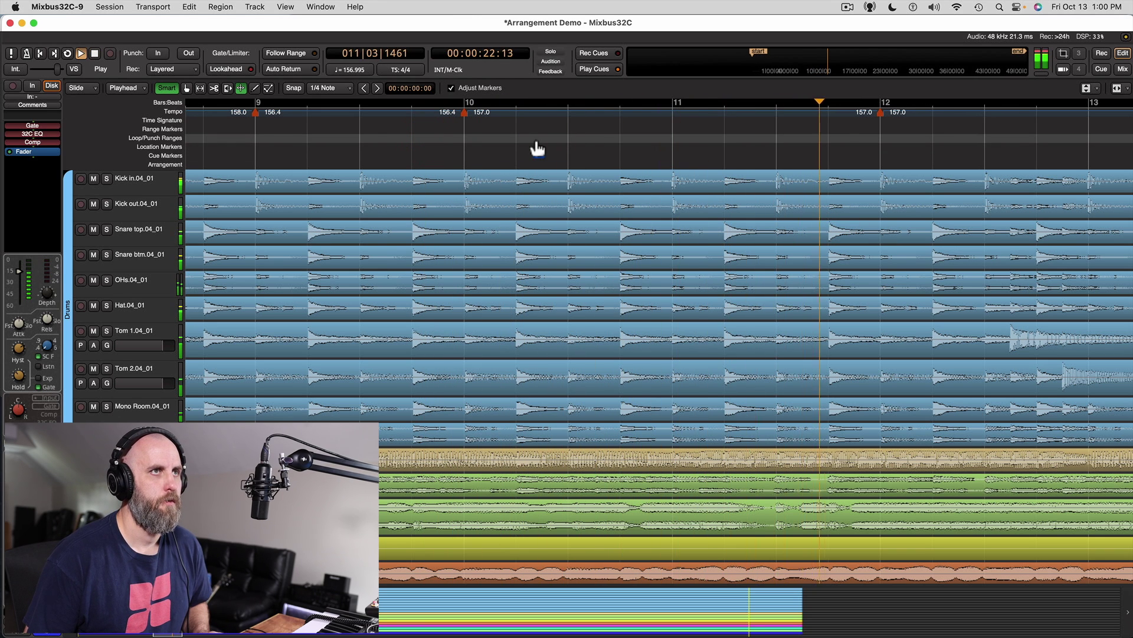
scroll(537, 149, down, 2)
scroll(537, 148, up, 1)
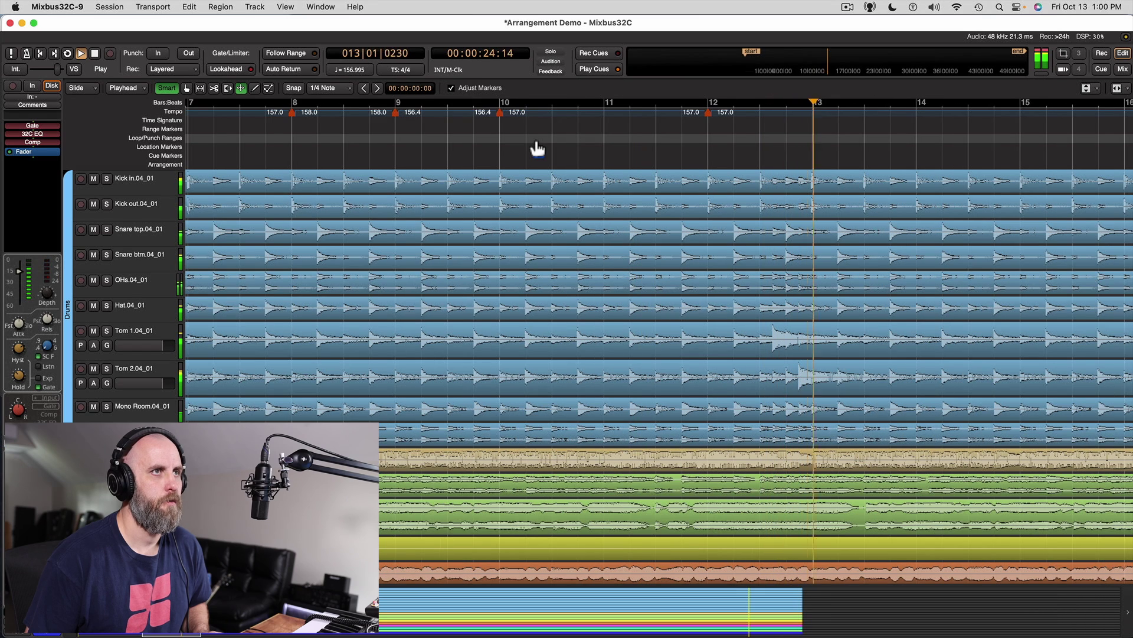
scroll(537, 149, down, 2)
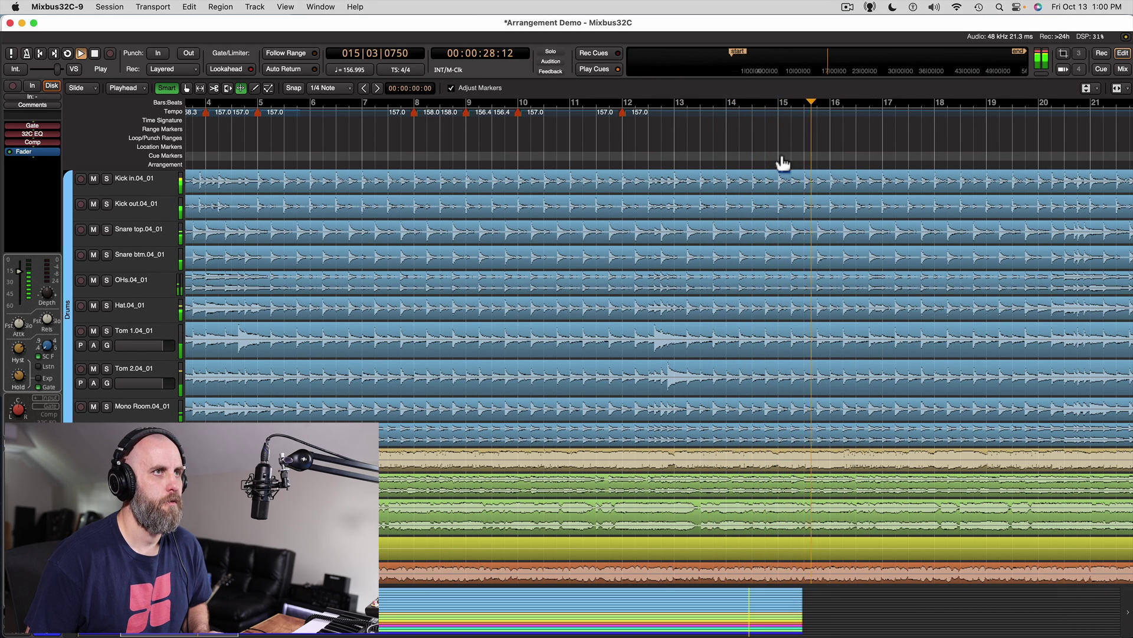
click(832, 158)
scroll(832, 158, up, 2)
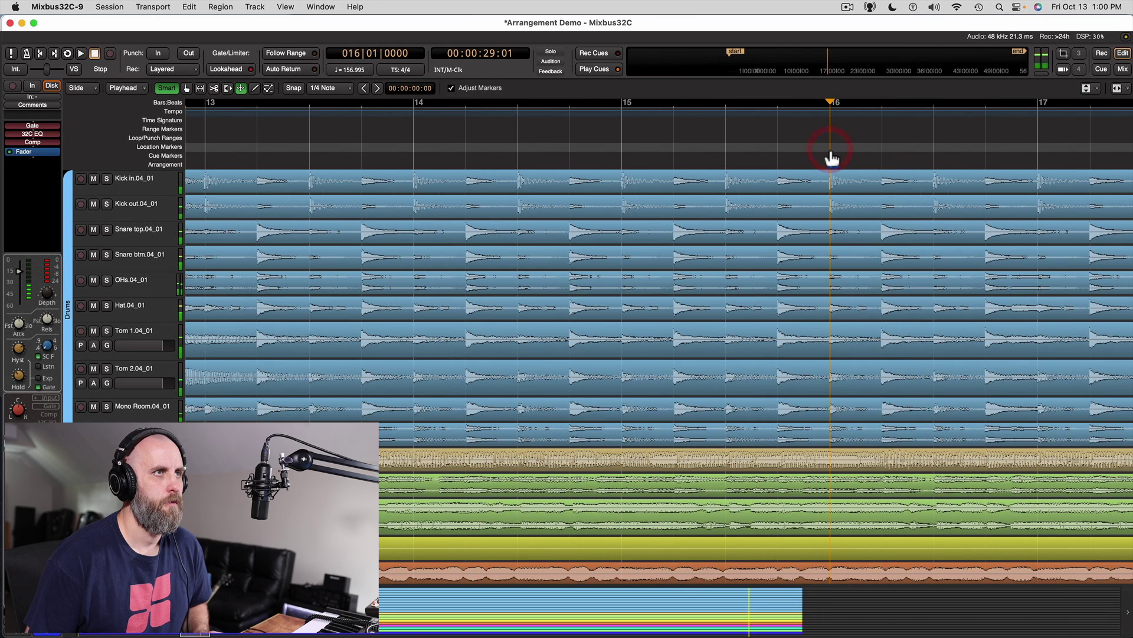
scroll(833, 158, down, 1)
key(space)
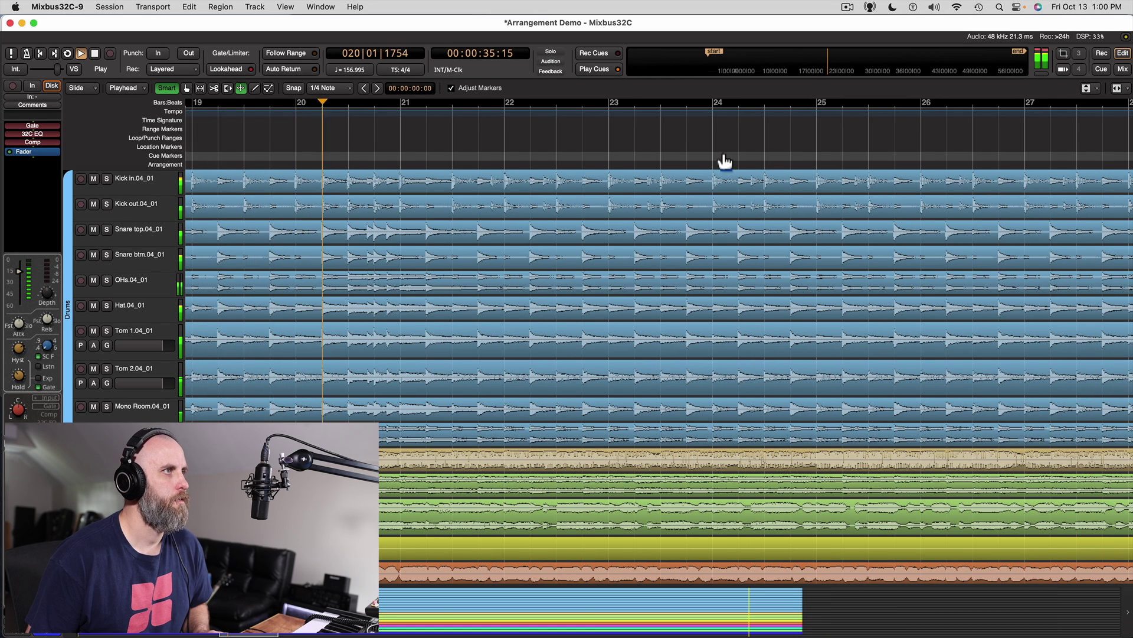
Add tempo markers at bars 18, 19, 20 and 22 on the kick hits, about 156.5–158.0 BPM.
key(space)
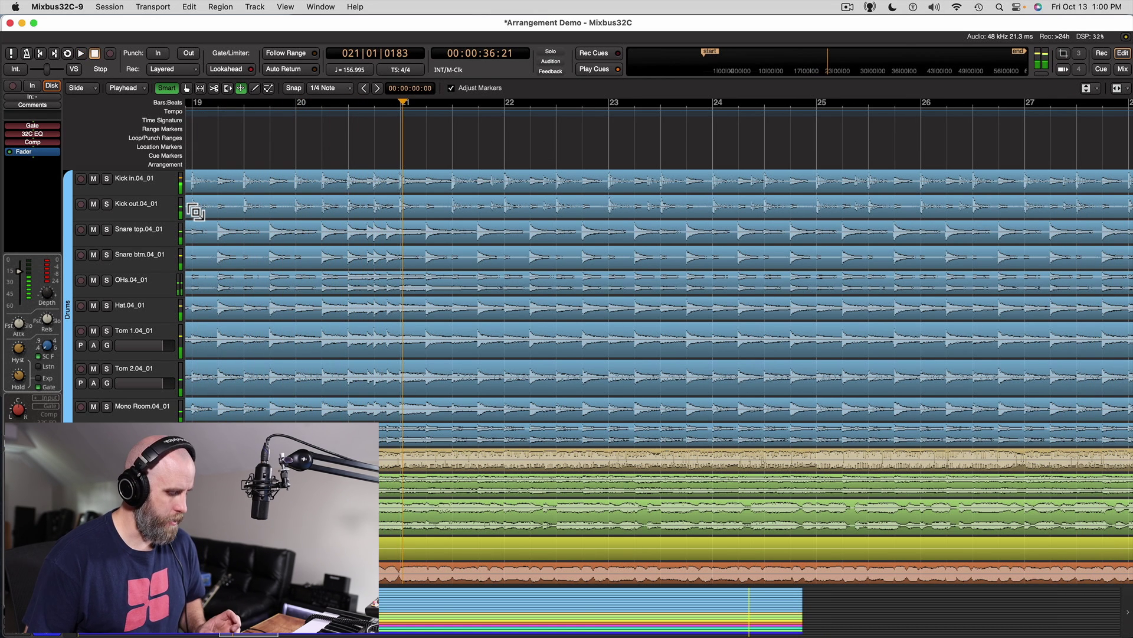
scroll(196, 211, left, 2)
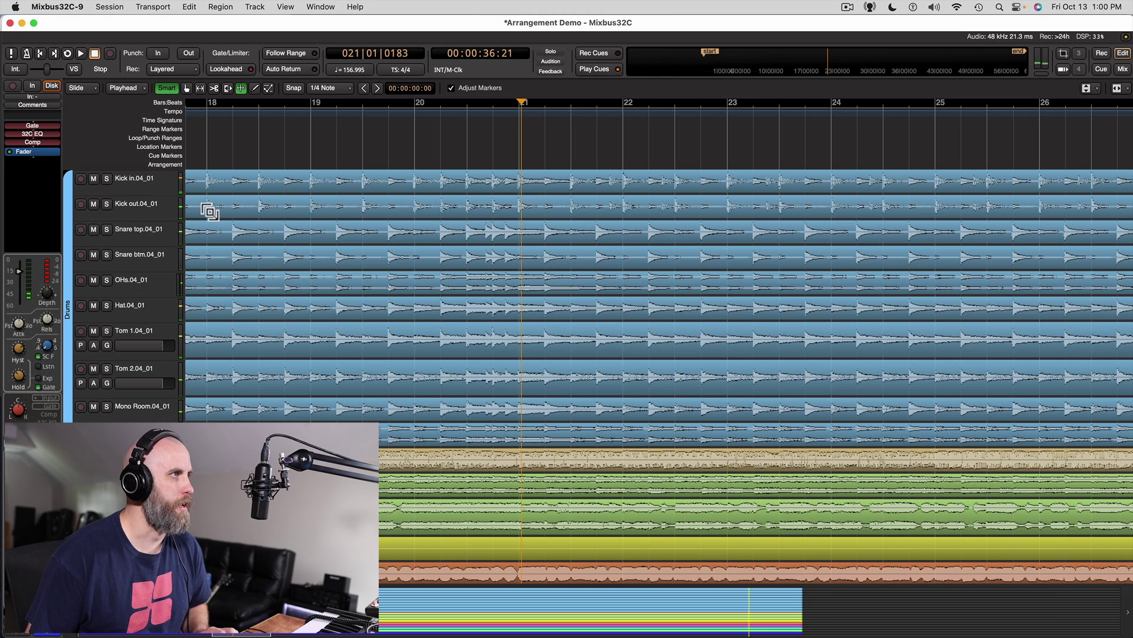
click(208, 211)
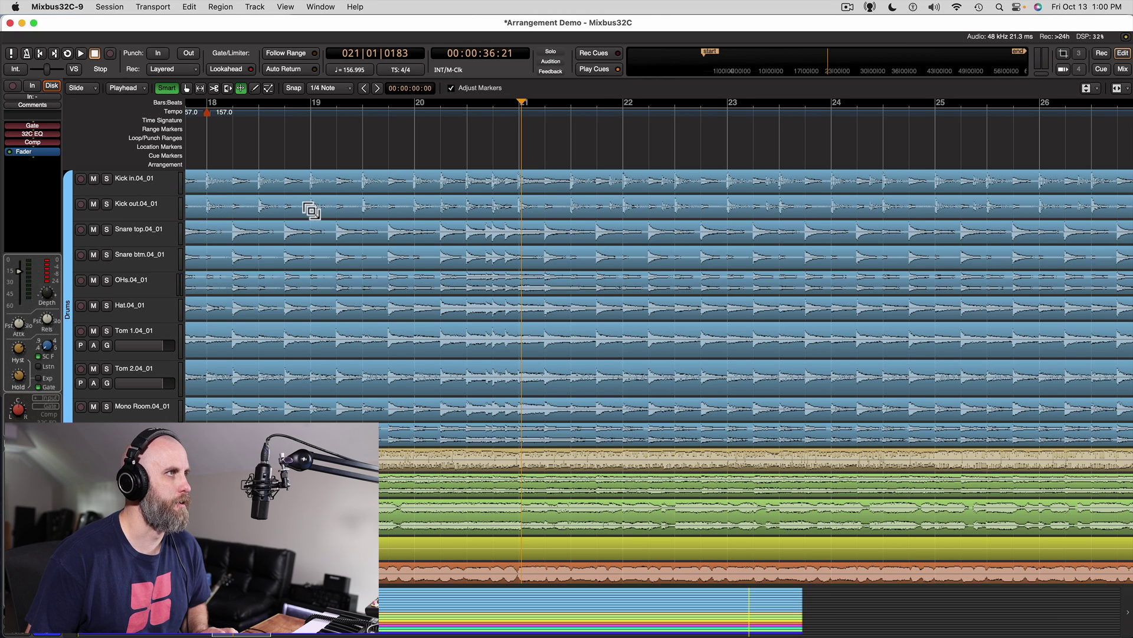
drag(311, 210, 309, 211)
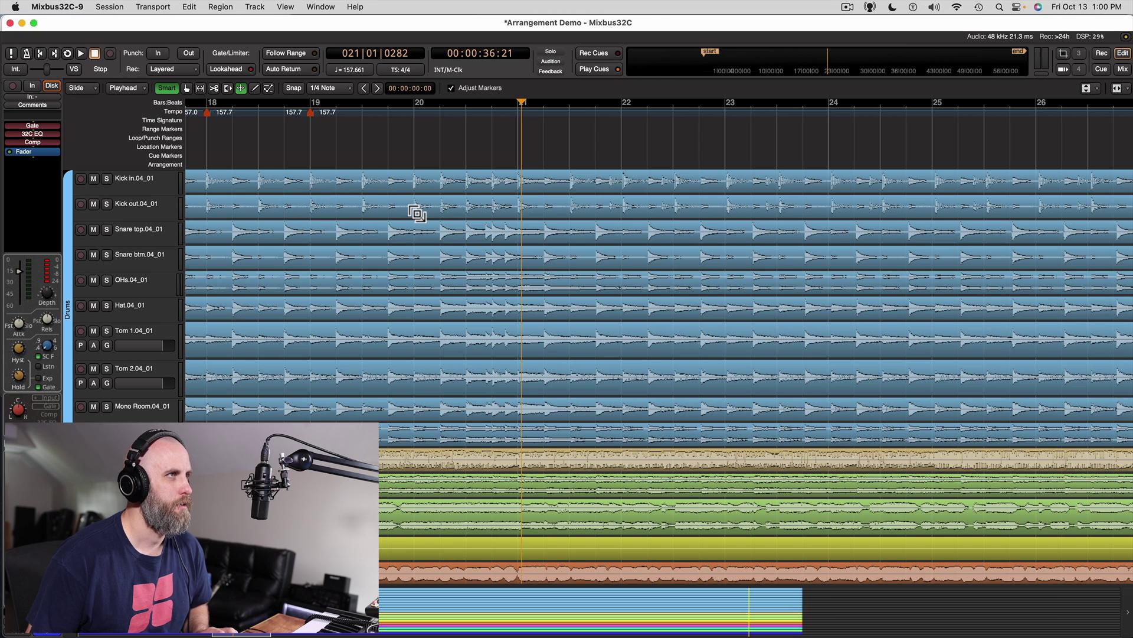
drag(413, 212, 415, 213)
drag(623, 213, 627, 213)
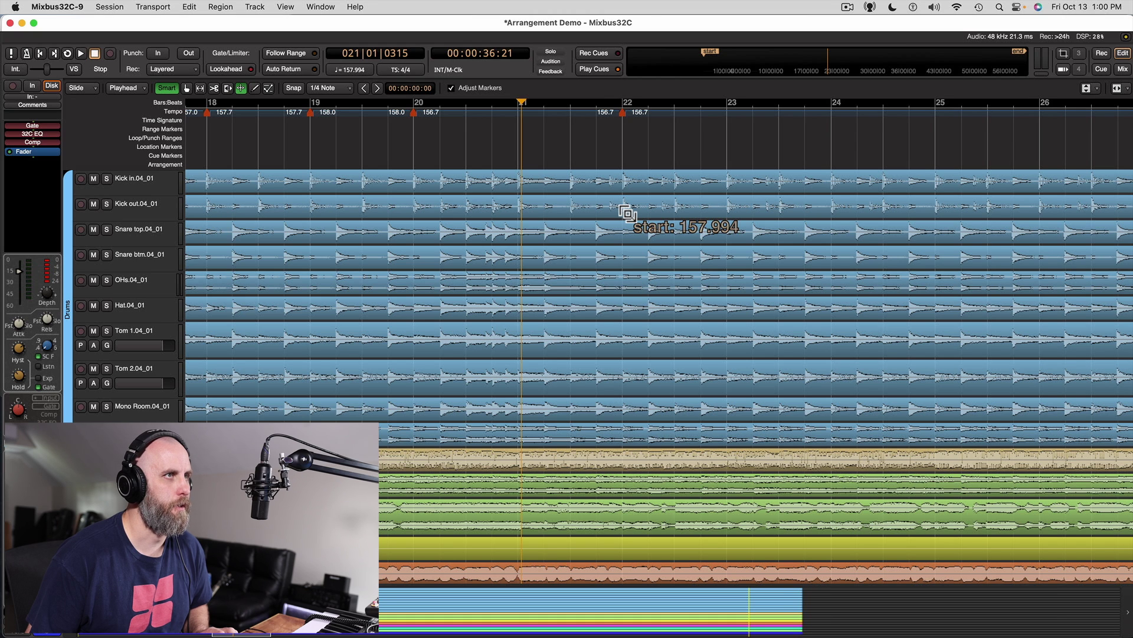
drag(627, 213, 628, 213)
click(314, 142)
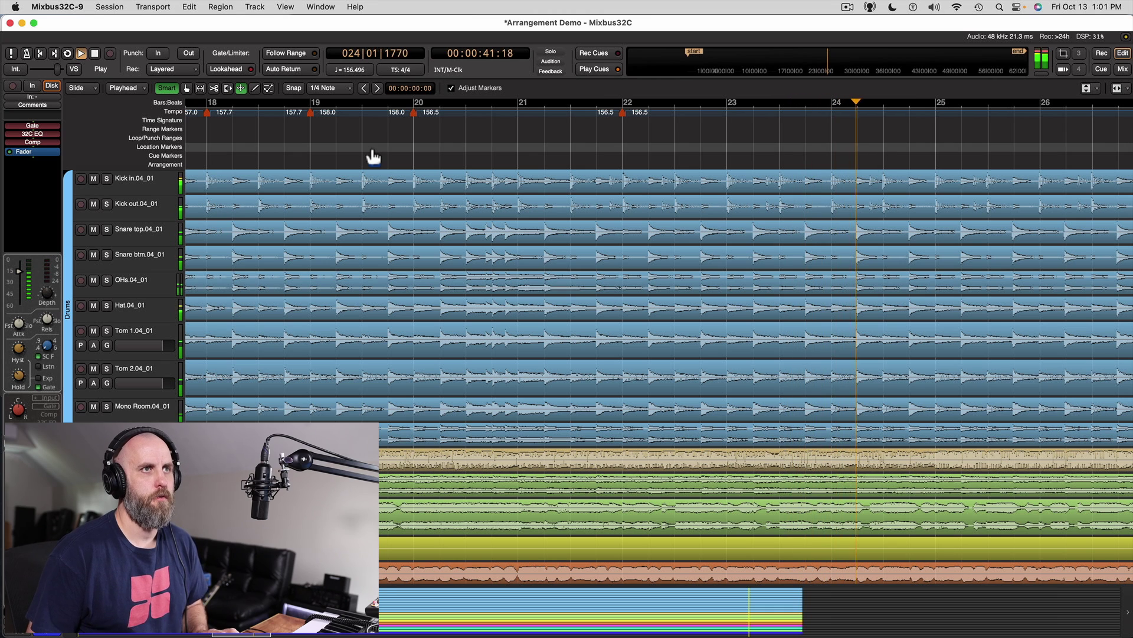
Add tempo markers at bars 24 and 25, ramping bar 24 from 162.9 to 152.2, then replay from bar 23.
key(space)
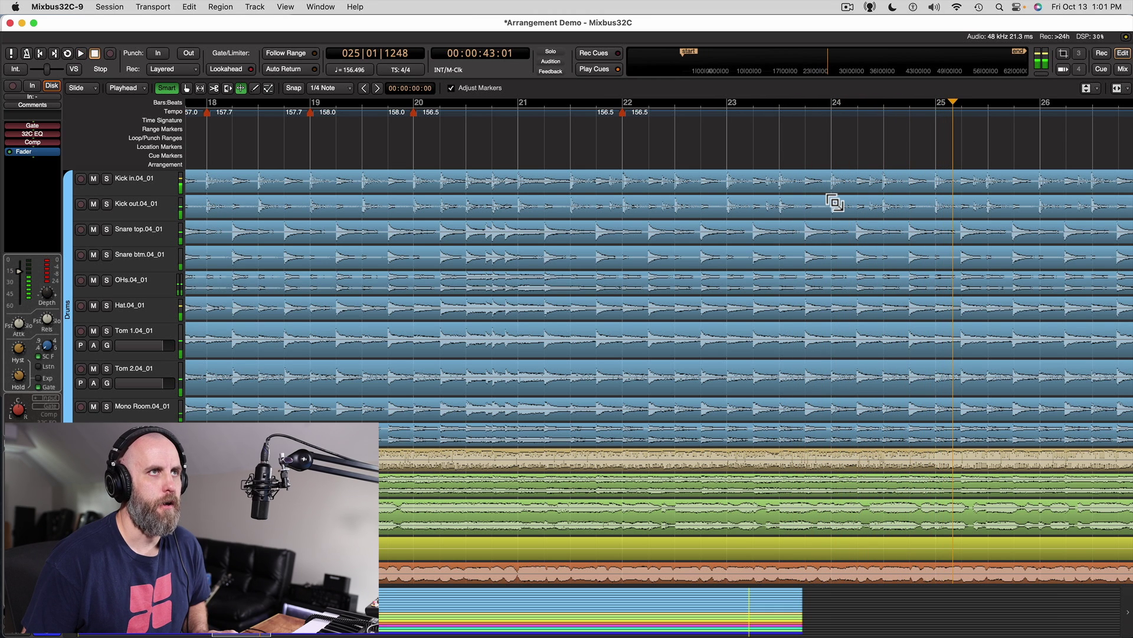
click(834, 203)
click(935, 216)
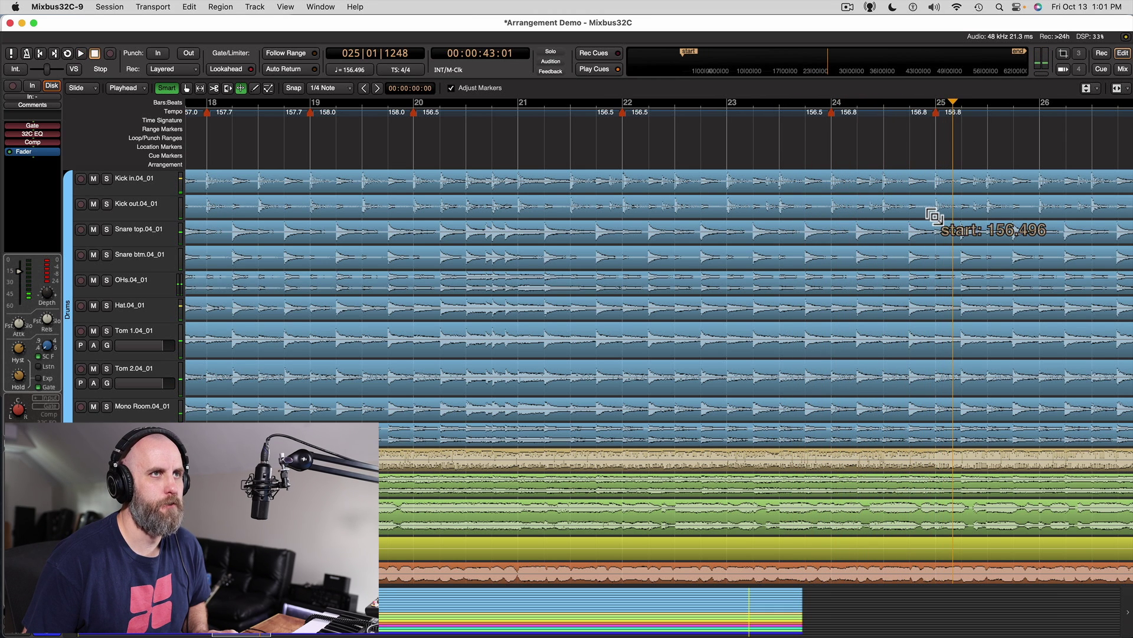
drag(934, 216, 932, 216)
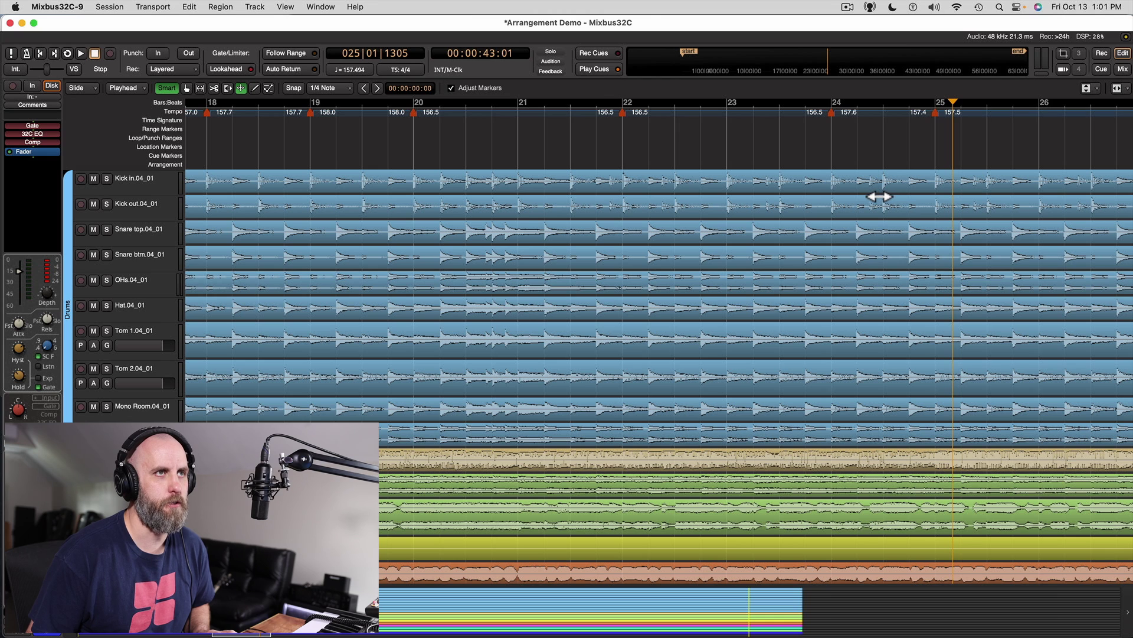
drag(863, 197, 855, 196)
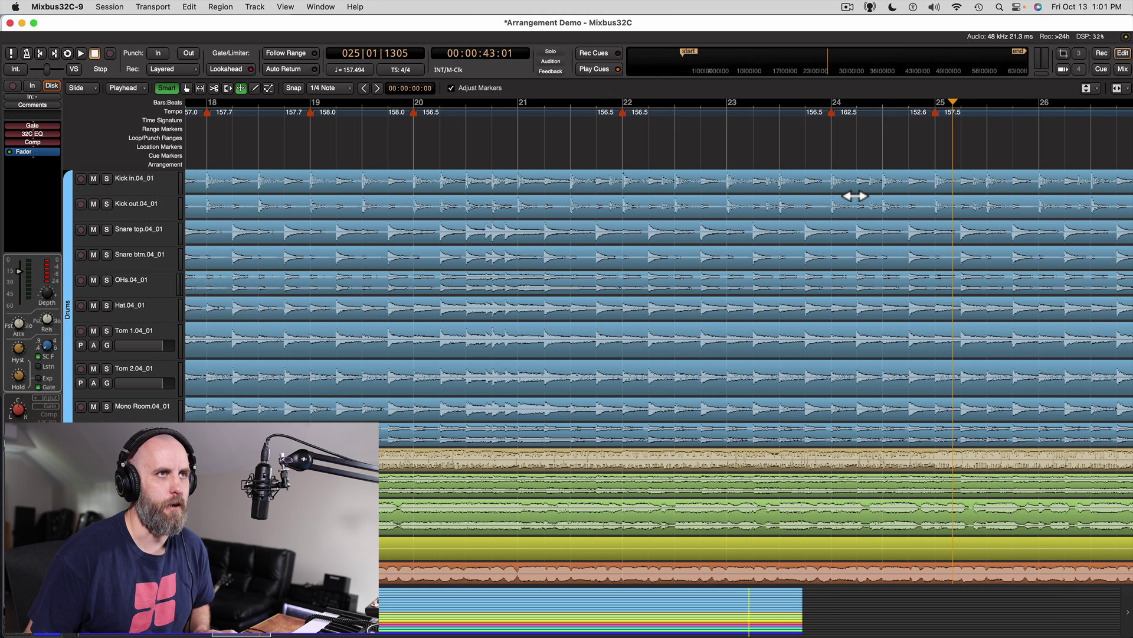
click(751, 148)
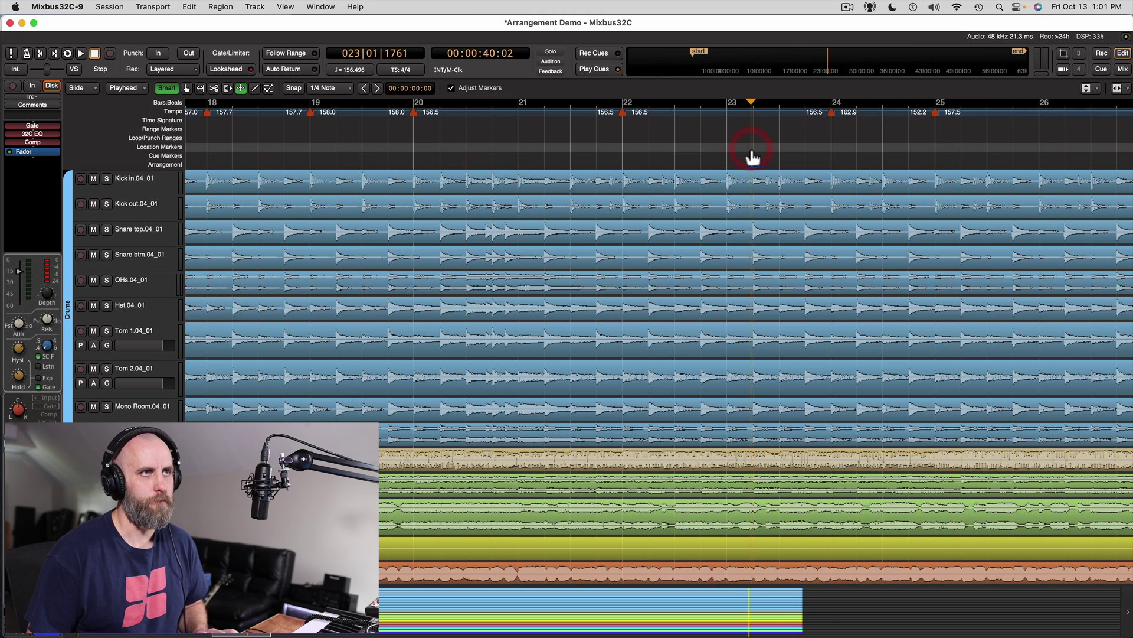
key(space)
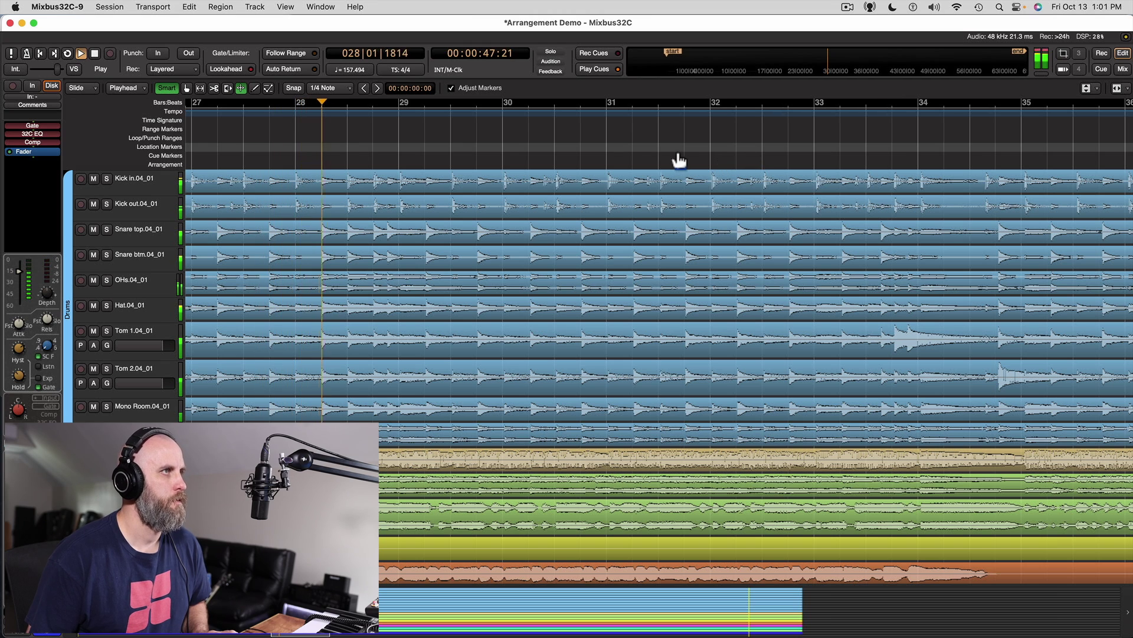
Add tempo markers at bars 28 and 29 and audition from bar 28.
key(space)
click(295, 208)
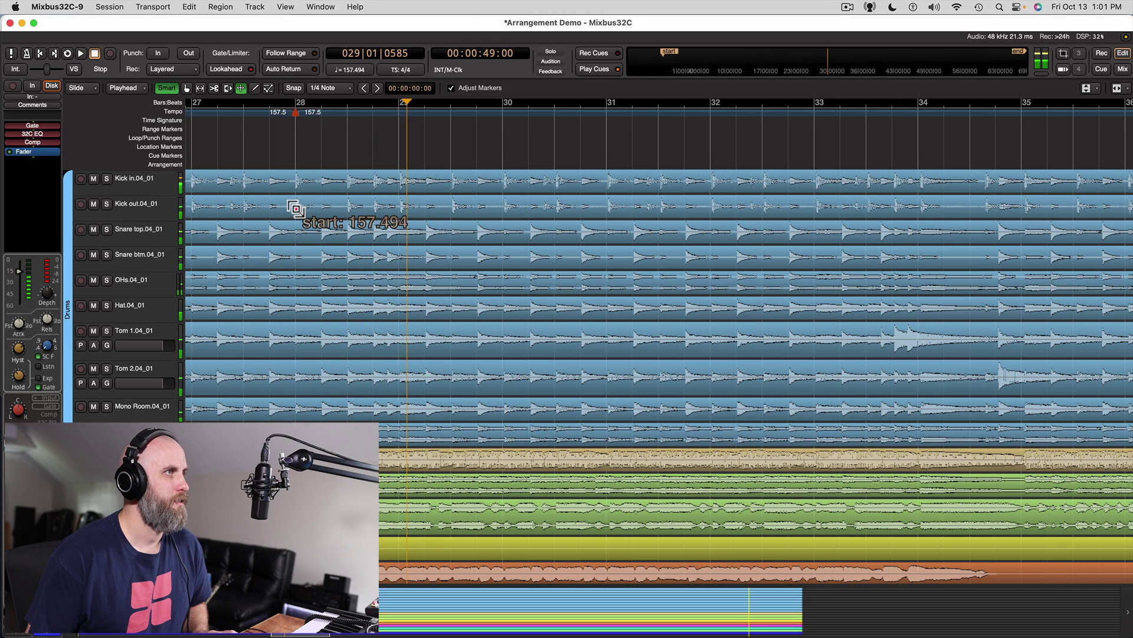
click(400, 208)
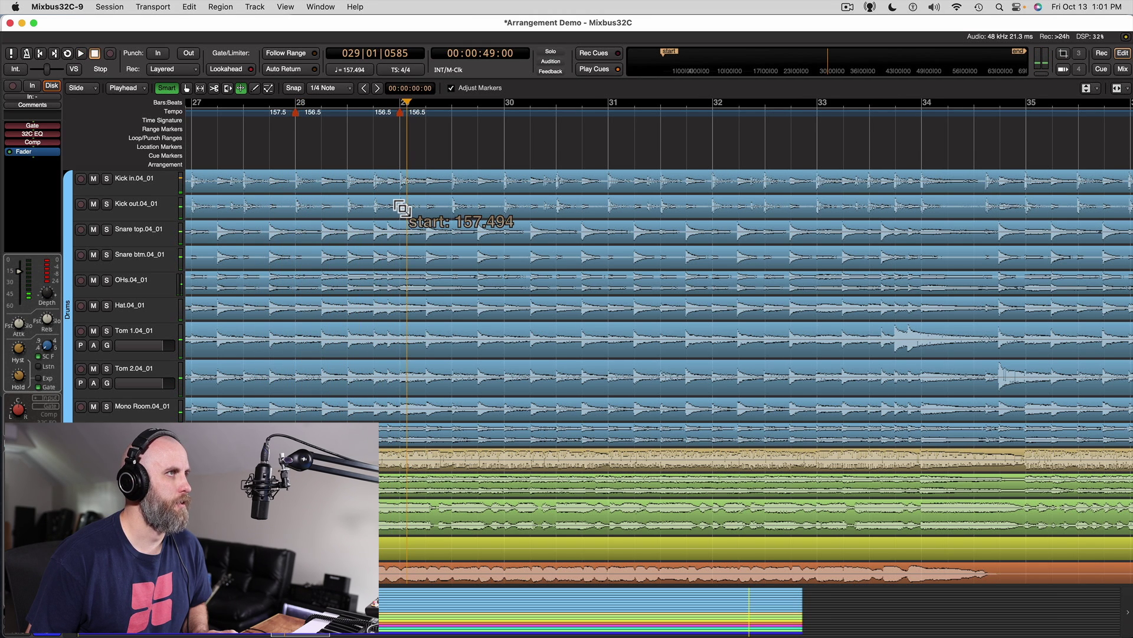
click(285, 142)
key(space)
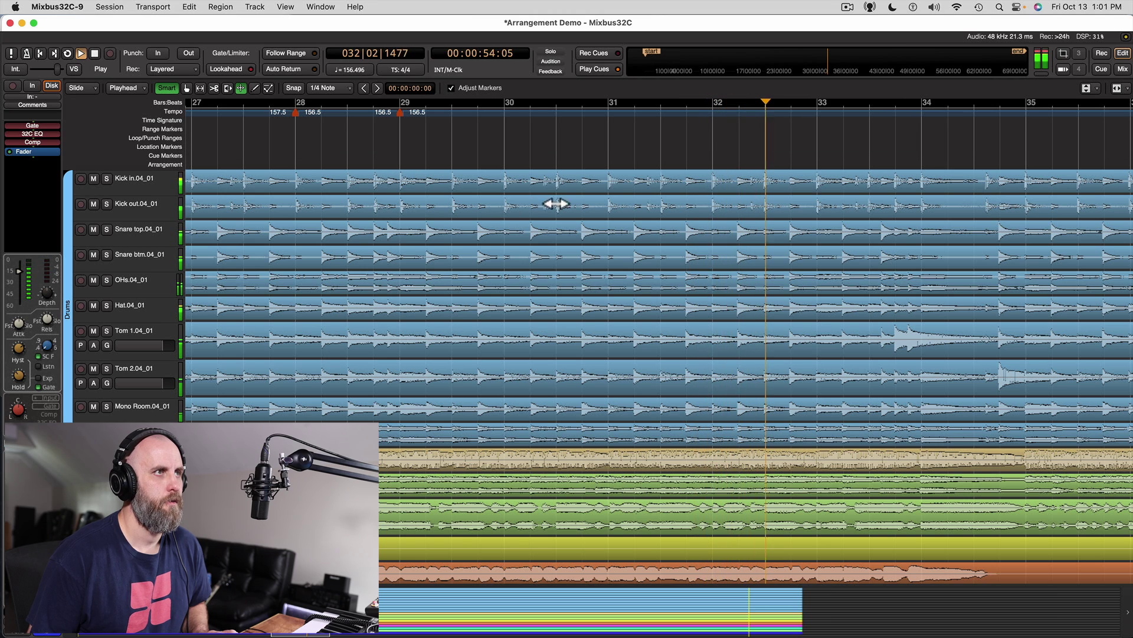
Add tempo markers at bars 31 and 32 and audition from bar 31.
key(space)
click(614, 206)
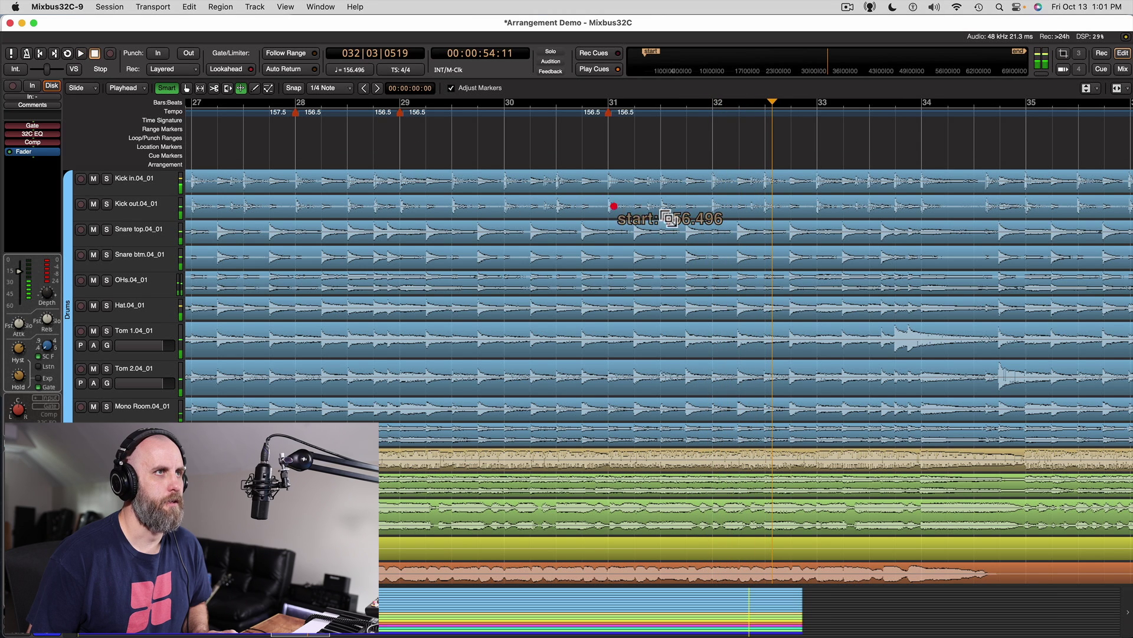
click(713, 219)
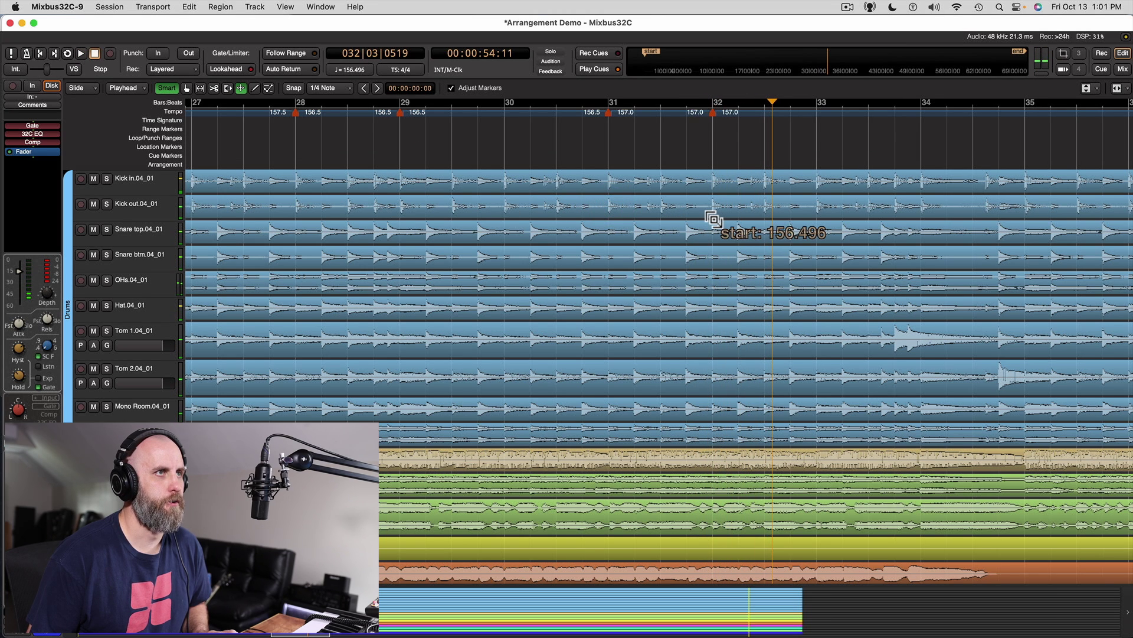
click(598, 159)
key(space)
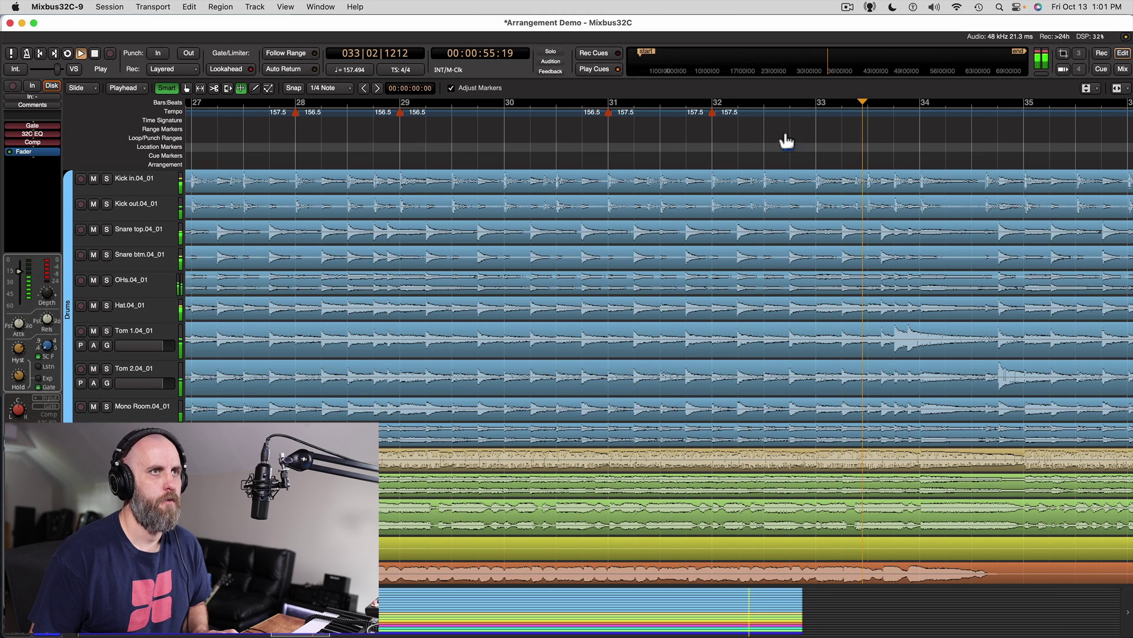
Add tempo markers at bars 33, 34 and 35 on the drum hits, ending at 156.8 BPM.
key(space)
click(819, 215)
drag(924, 225, 925, 223)
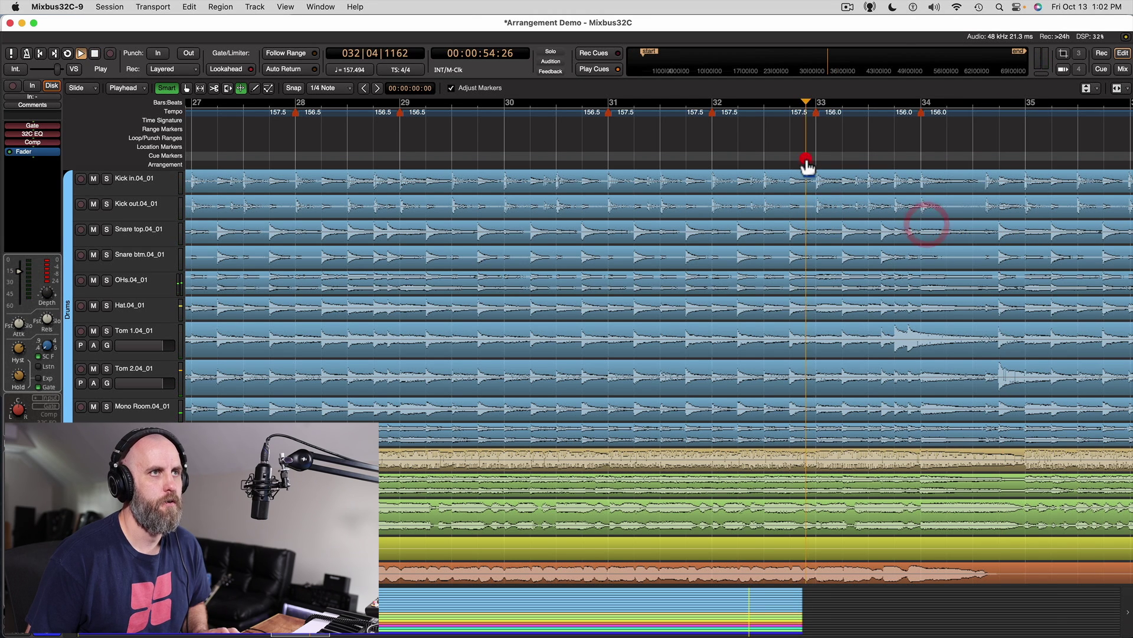
click(805, 163)
key(space)
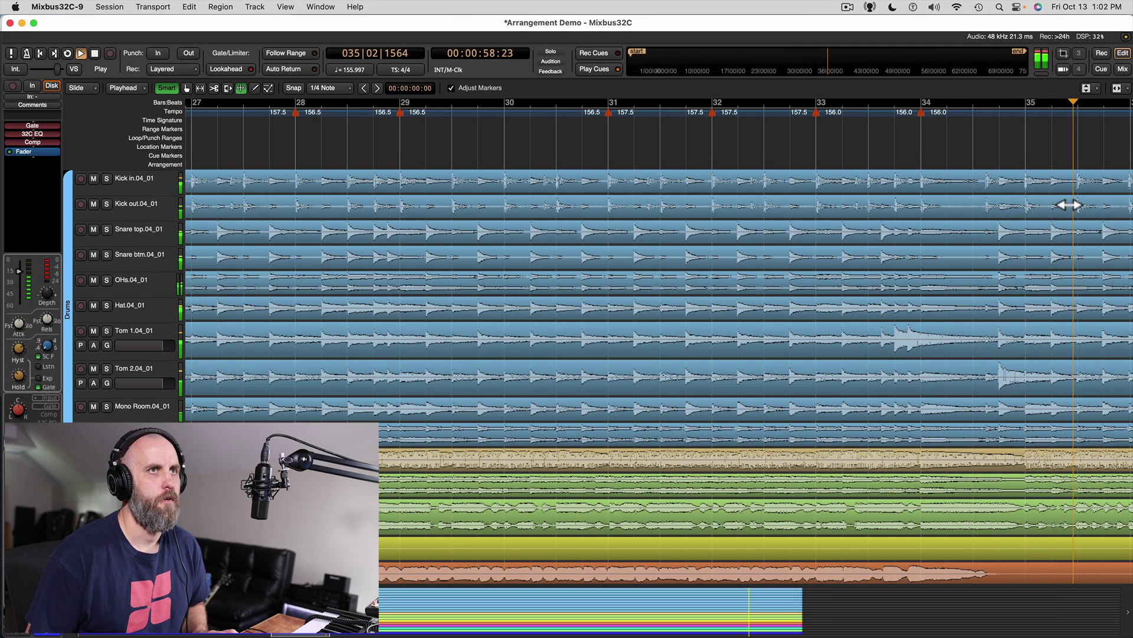
key(space)
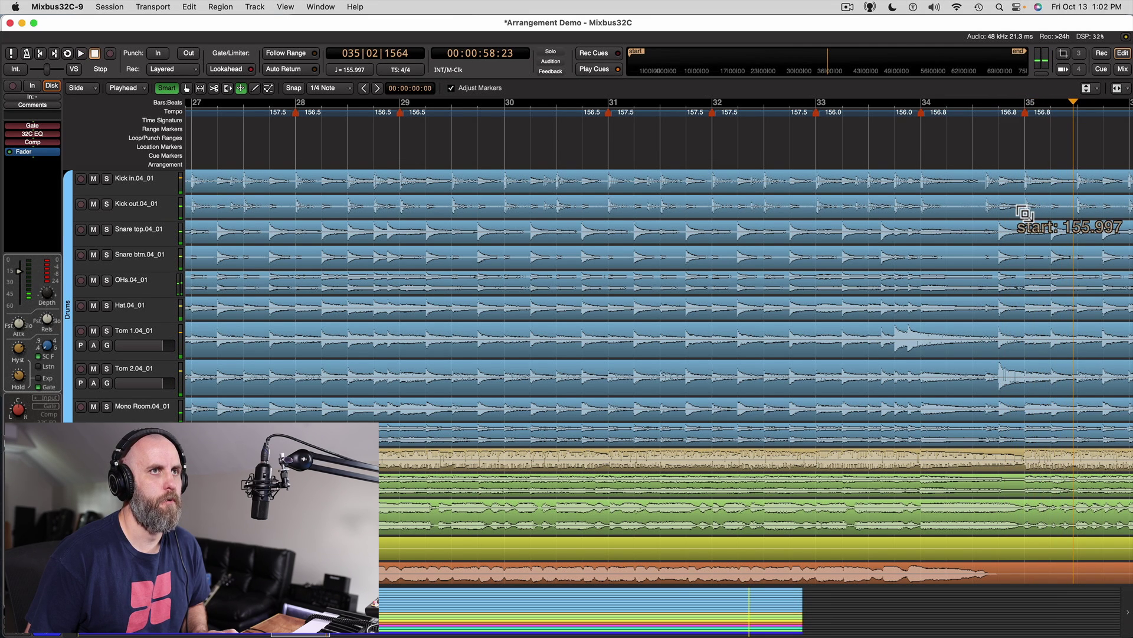
drag(1028, 213, 1026, 214)
key(minus)
key(minus)
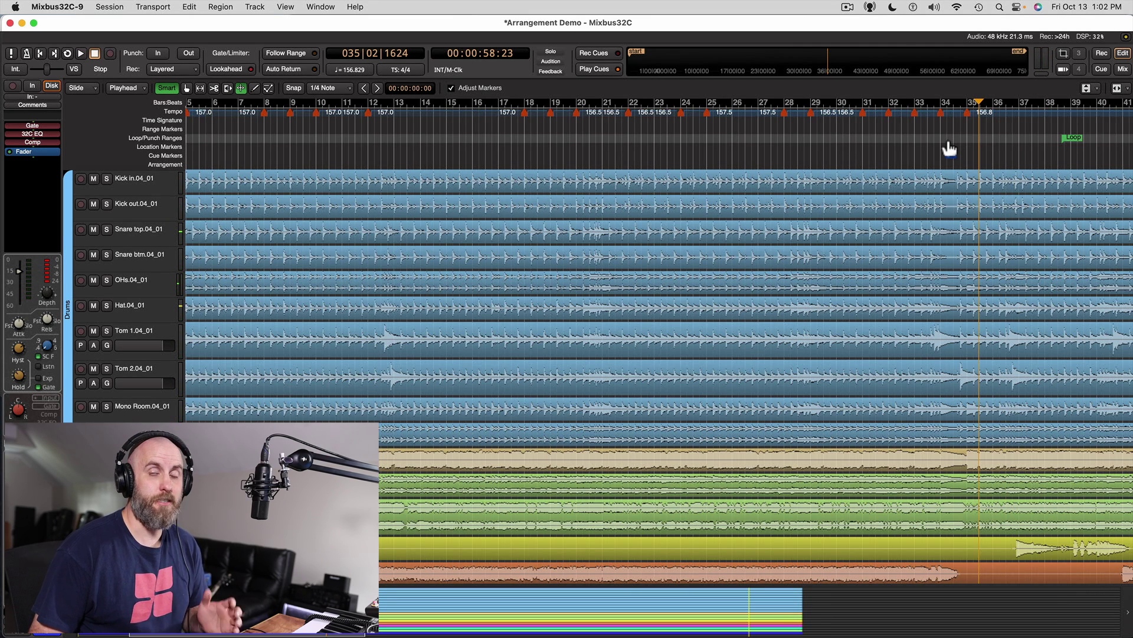